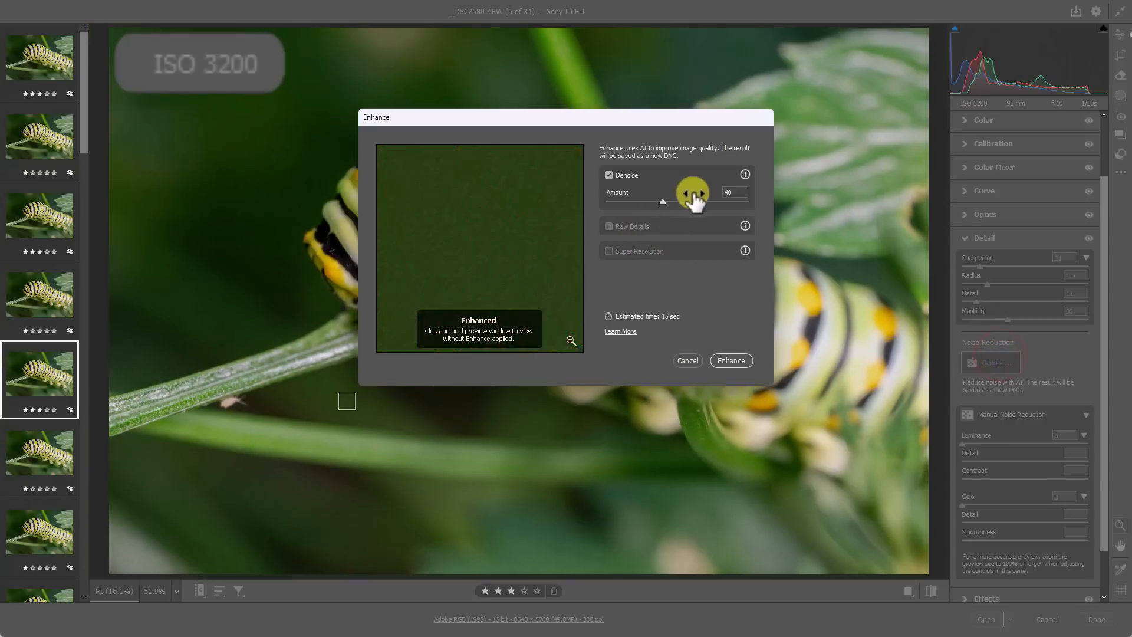
# Step: Apply AI Denoise at an amount of 28 to the ISO 3200 photo and inspect the caterpillar's head and stripes
pyautogui.click(645, 201)
pyautogui.click(725, 357)
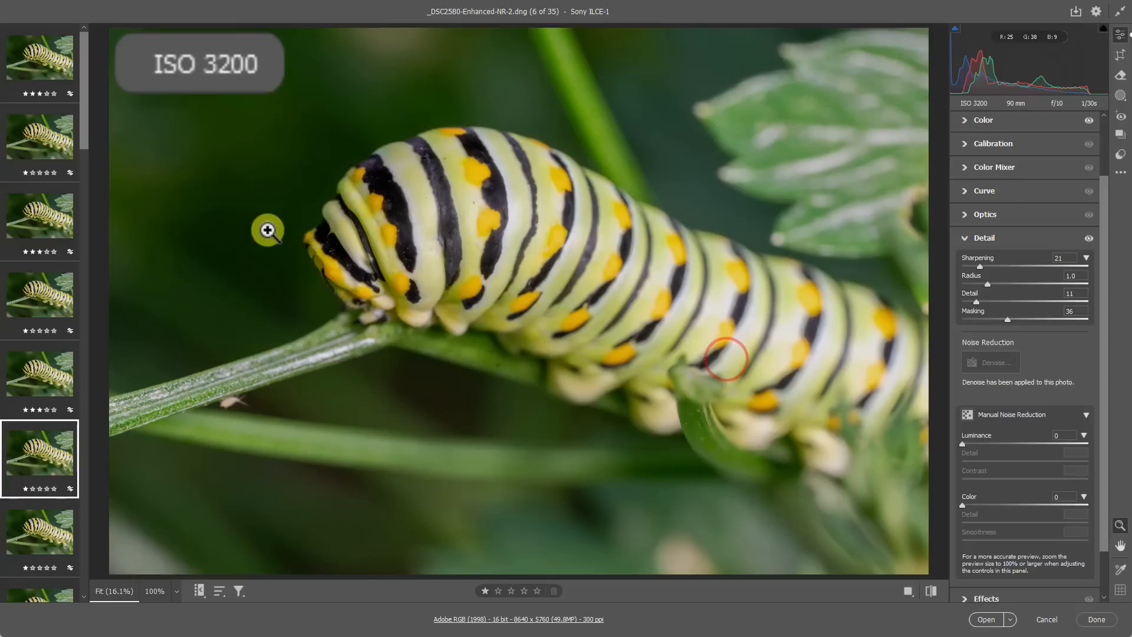
pyautogui.moveTo(248, 213); pyautogui.dragTo(346, 260)
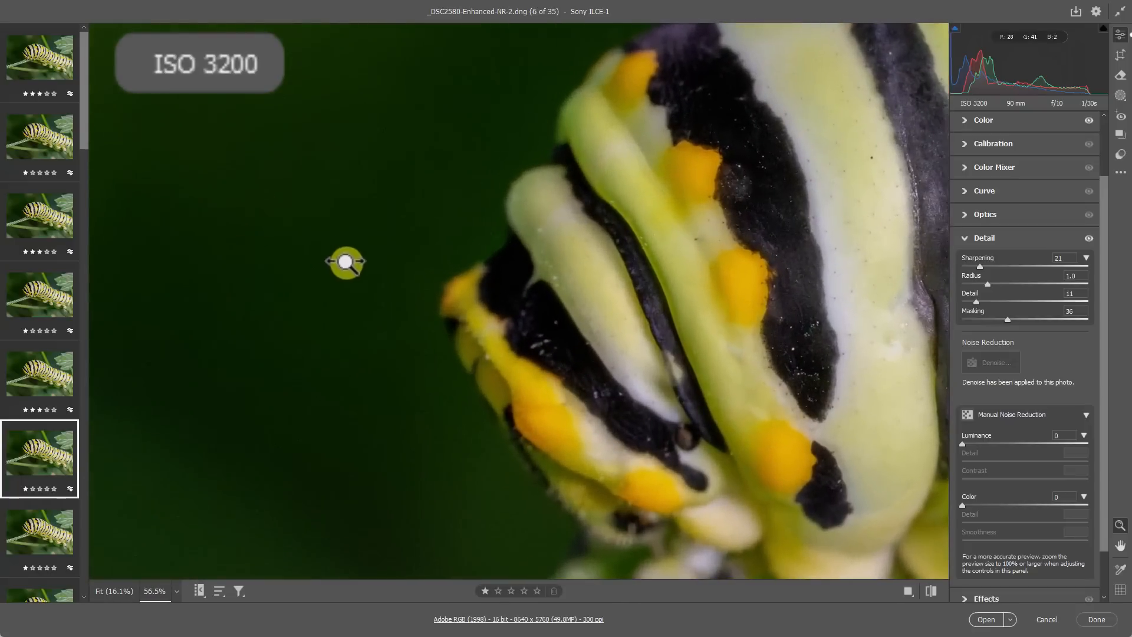
pyautogui.press('h')
pyautogui.moveTo(605, 296); pyautogui.dragTo(465, 278)
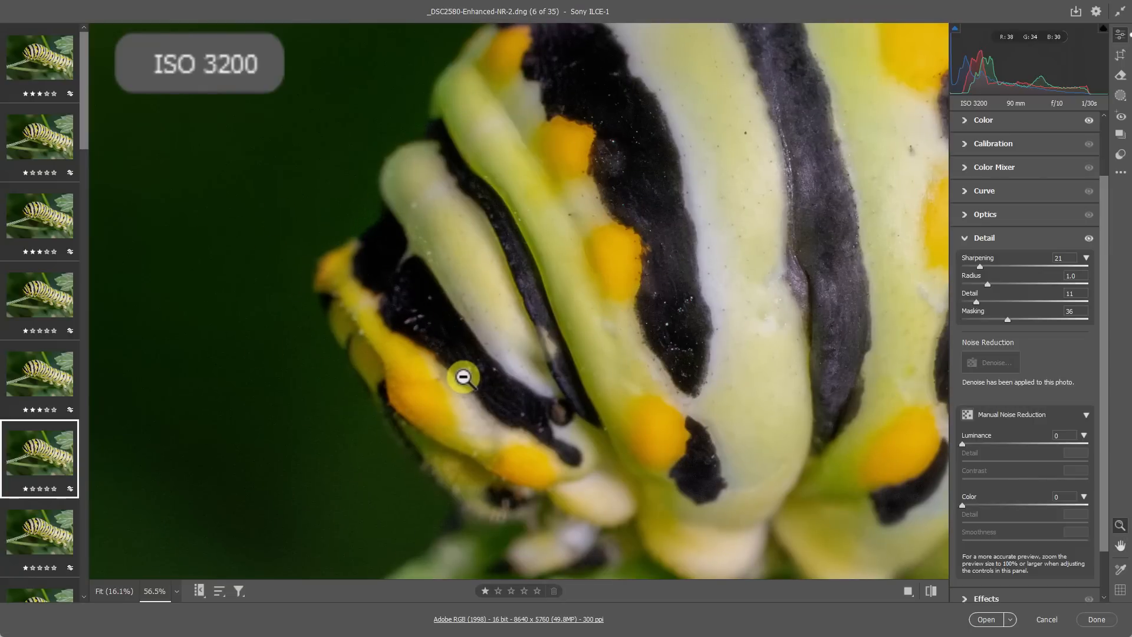
pyautogui.moveTo(735, 248)
pyautogui.mouseDown()
pyautogui.moveTo(588, 310)
pyautogui.moveTo(484, 309)
pyautogui.moveTo(548, 313)
pyautogui.moveTo(560, 253)
pyautogui.mouseUp()
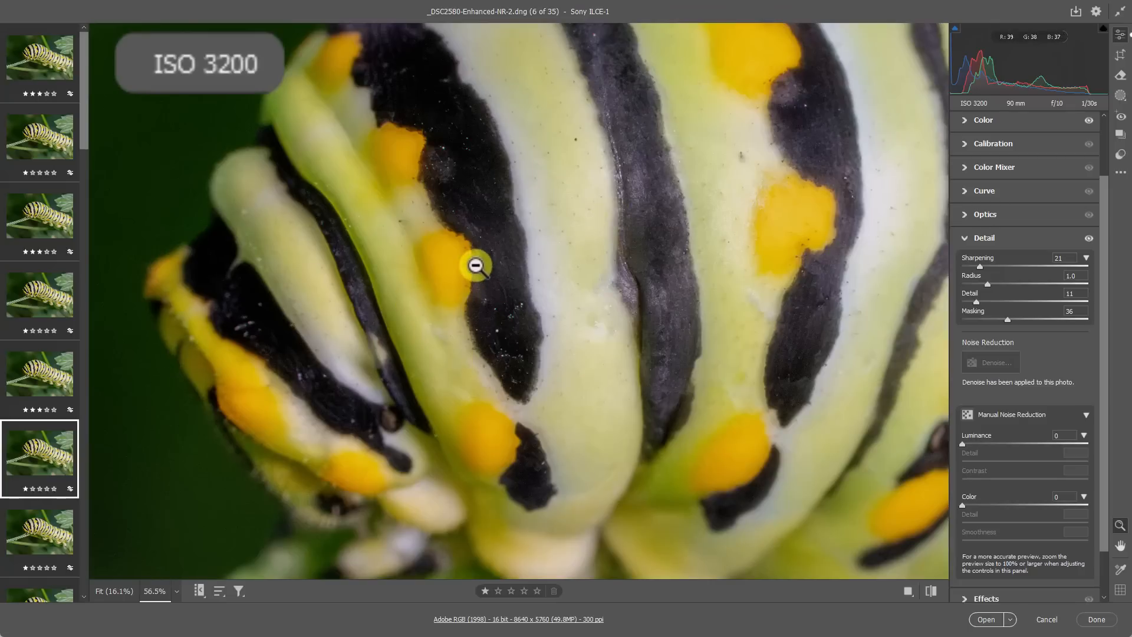
pyautogui.press('h')
pyautogui.moveTo(609, 286); pyautogui.dragTo(637, 309)
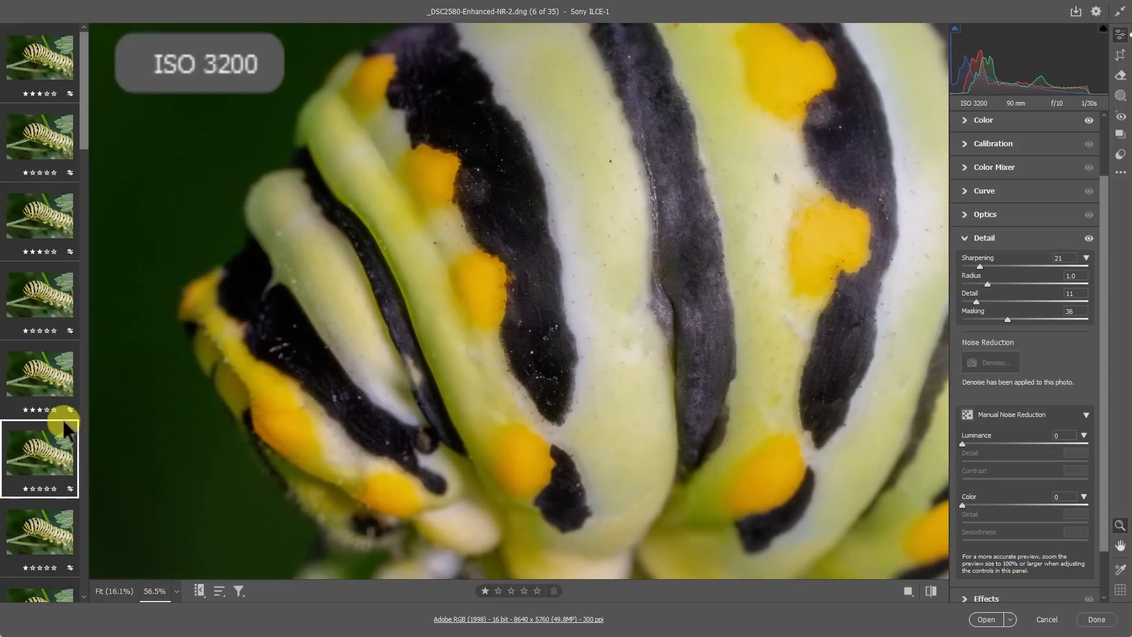
# Step: Select the original ISO 8000 photo _DSC2582.ARW and examine the noise around the caterpillar's head
pyautogui.scroll(-5, 63, 425)
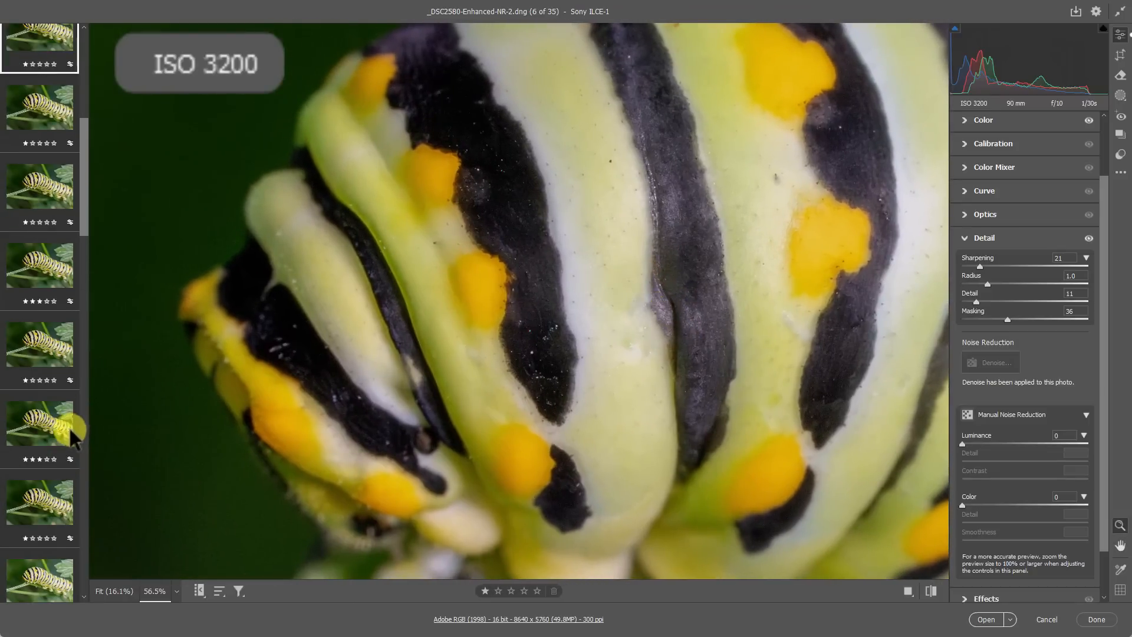
pyautogui.click(41, 365)
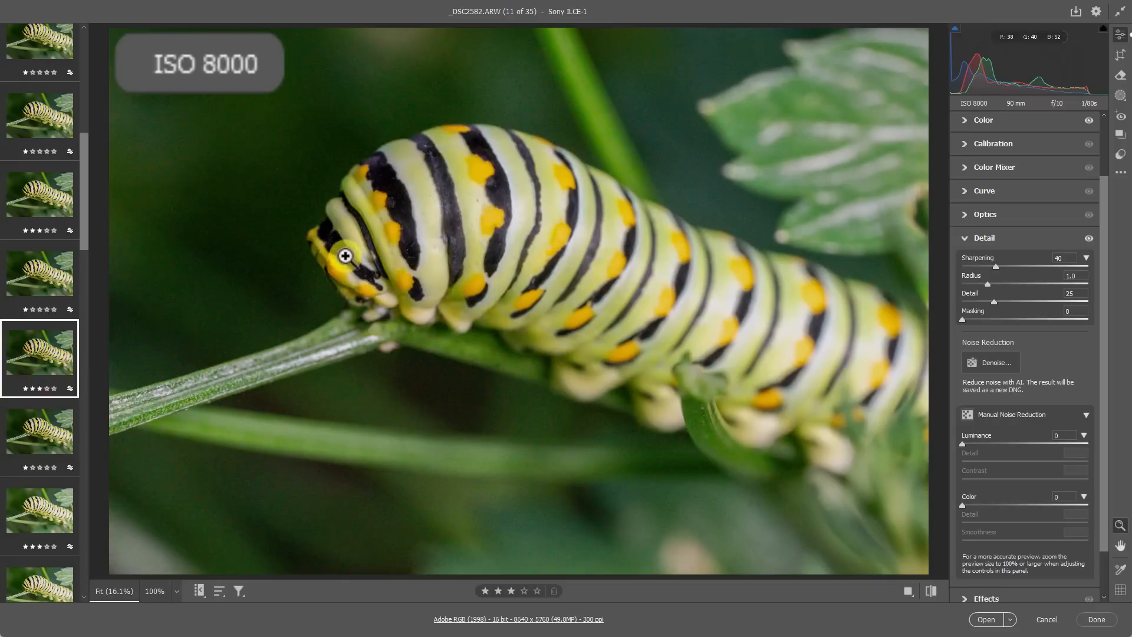
pyautogui.moveTo(266, 155); pyautogui.dragTo(356, 210)
pyautogui.moveTo(439, 271); pyautogui.dragTo(401, 180)
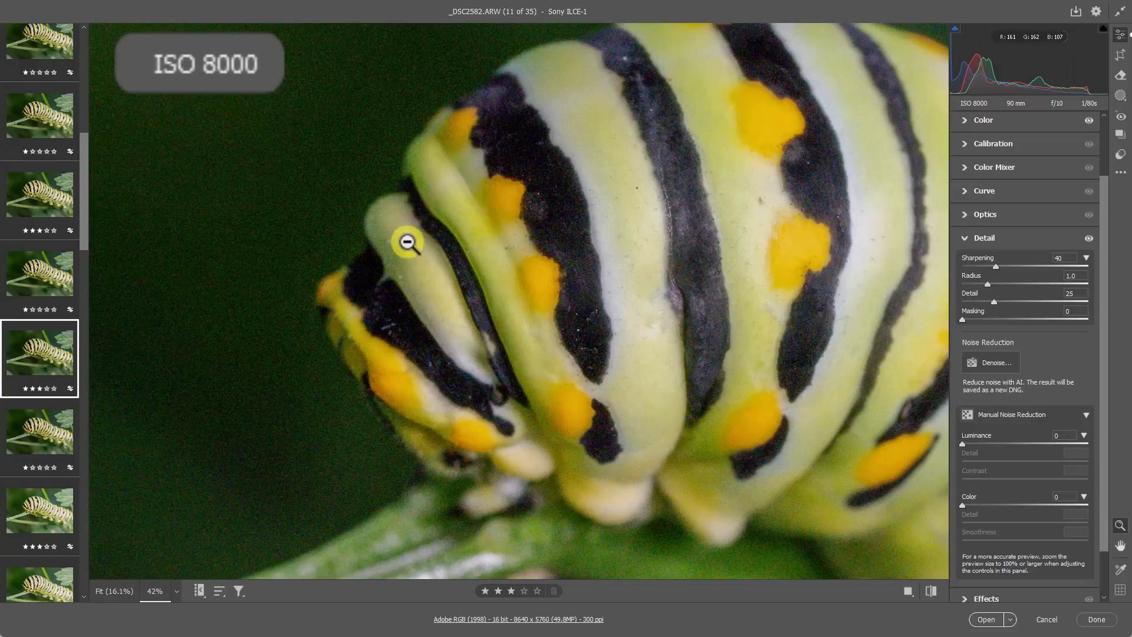
# Step: Create a denoised version of the ISO 8000 photo with the Denoise amount at 36, checking the preview on the caterpillar's body
pyautogui.click(977, 357)
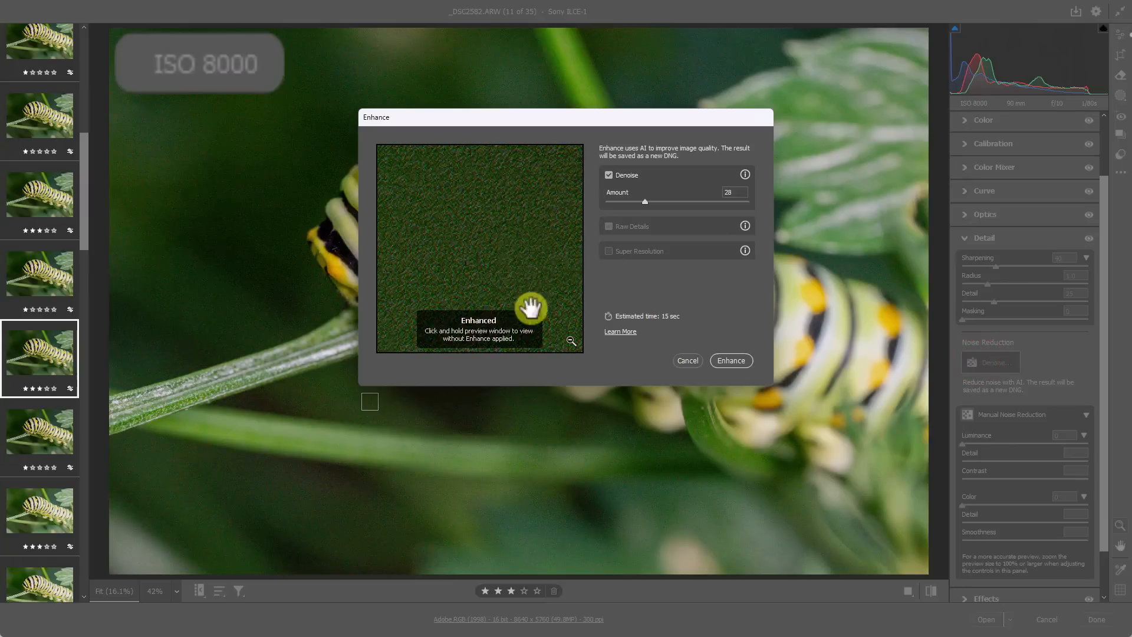
pyautogui.click(325, 241)
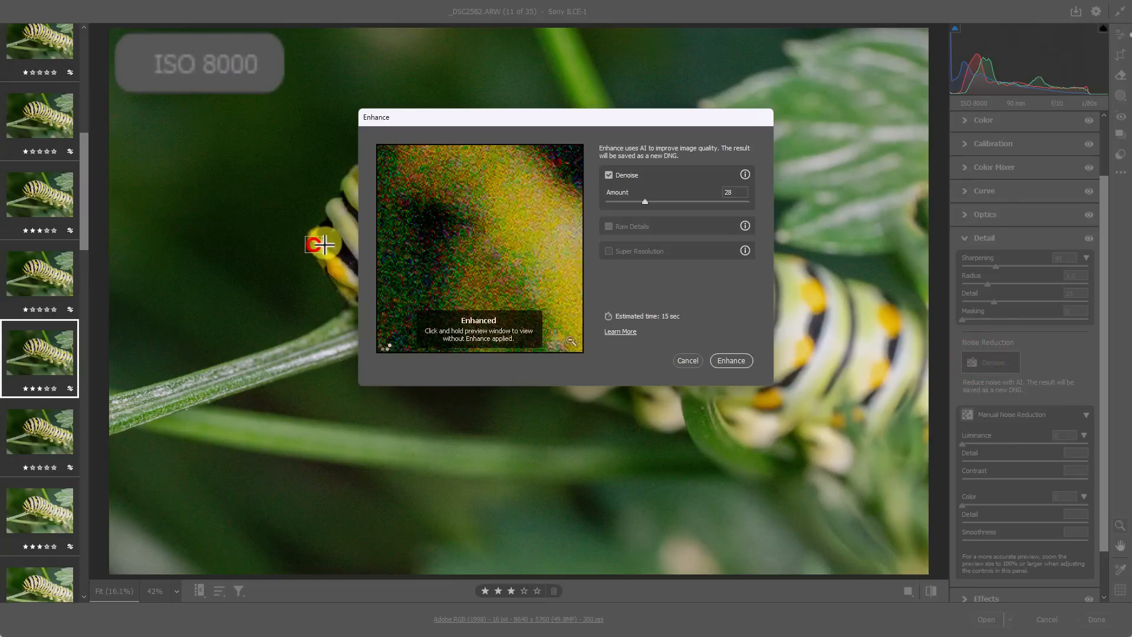
pyautogui.moveTo(439, 118)
pyautogui.mouseDown()
pyautogui.moveTo(768, 80)
pyautogui.moveTo(699, 195)
pyautogui.moveTo(675, 210)
pyautogui.mouseUp()
pyautogui.click(435, 210)
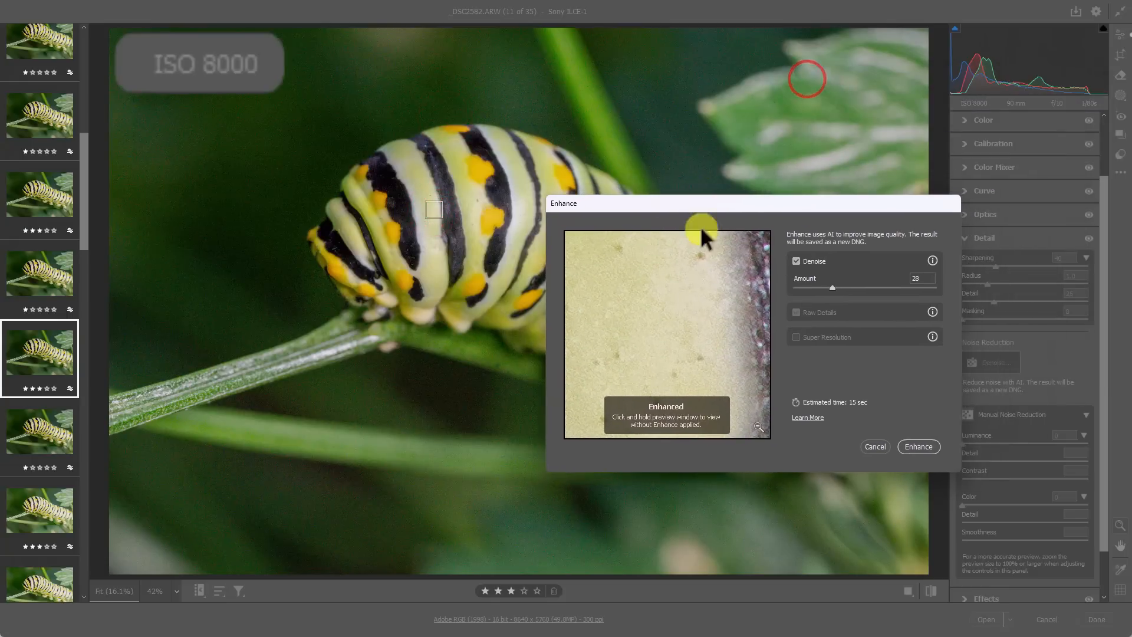
pyautogui.click(849, 287)
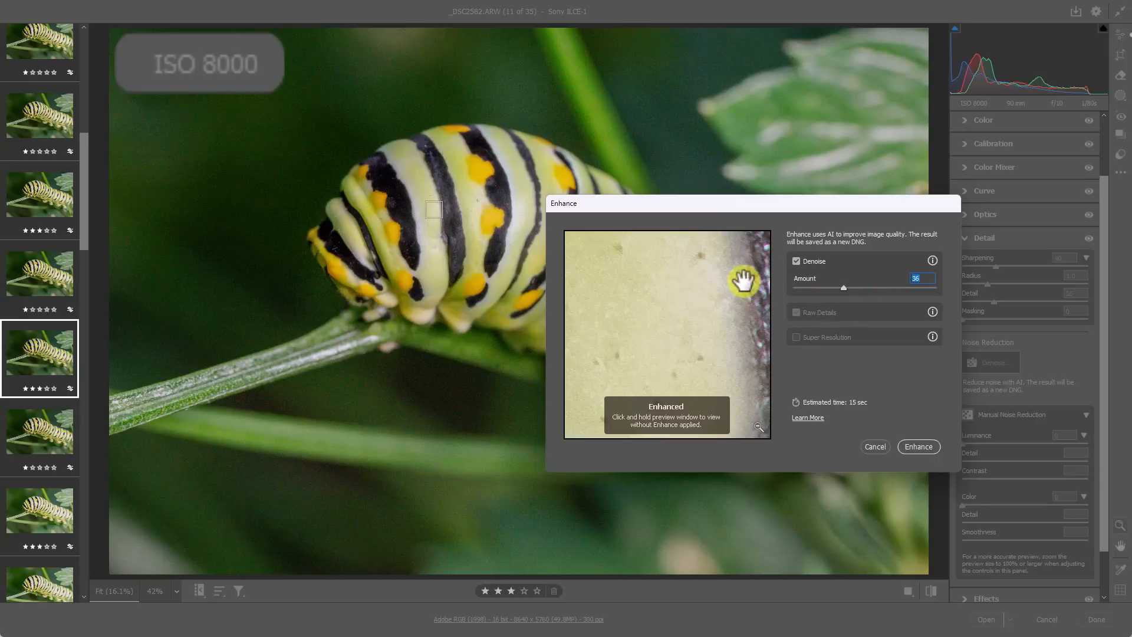
pyautogui.moveTo(738, 283); pyautogui.dragTo(652, 302)
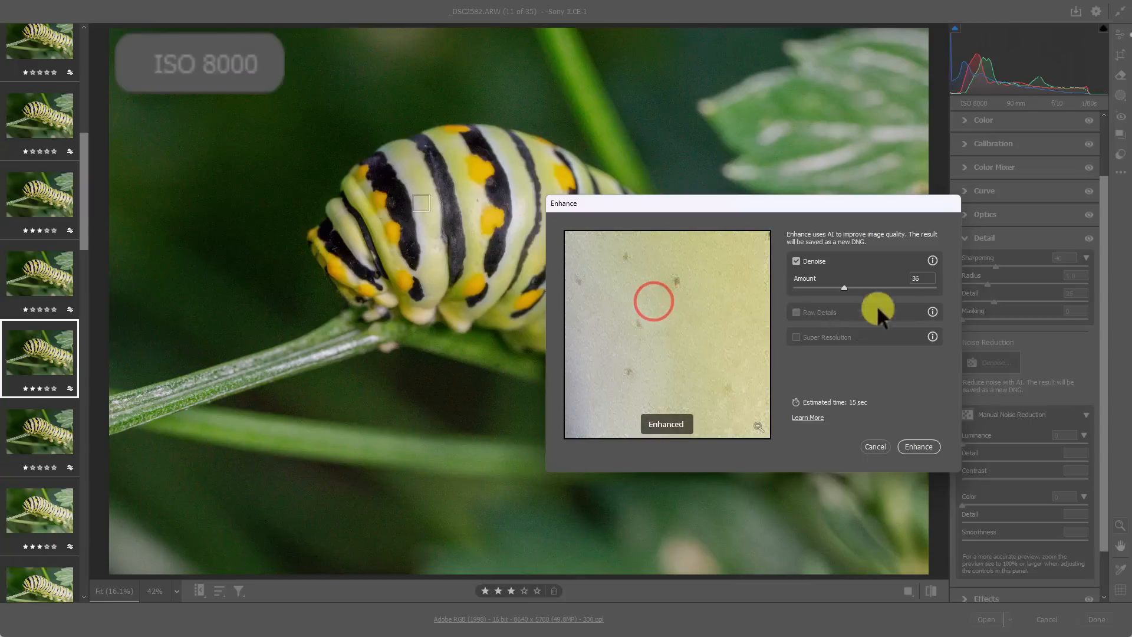
pyautogui.click(916, 445)
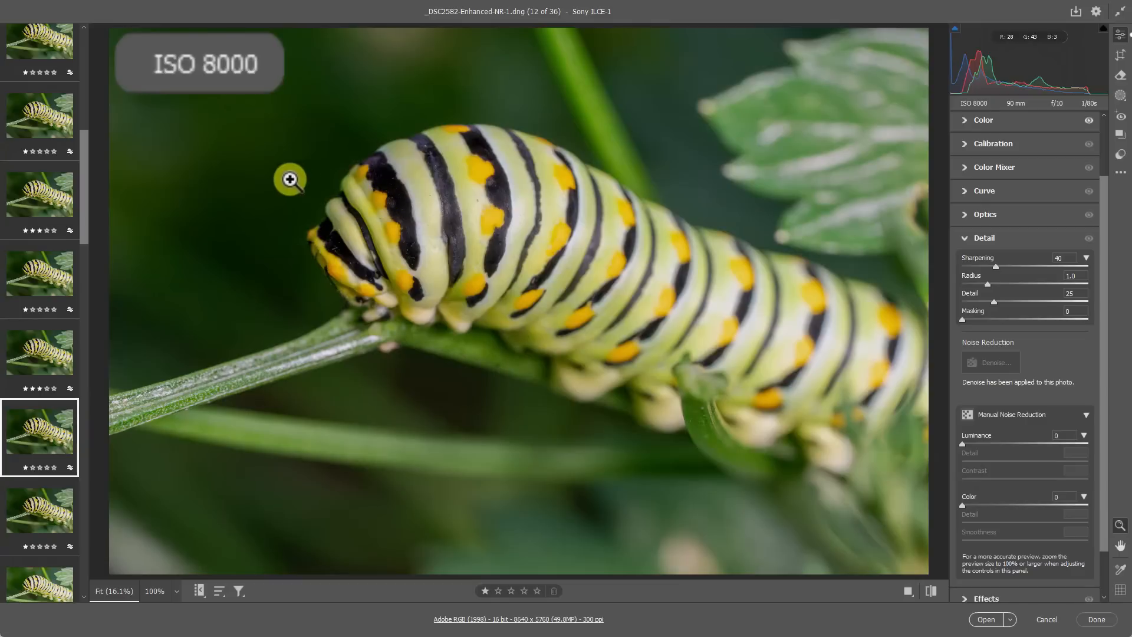
# Step: Examine the denoised caterpillar's head up close and set Sharpening to 0
pyautogui.moveTo(285, 161); pyautogui.dragTo(373, 195)
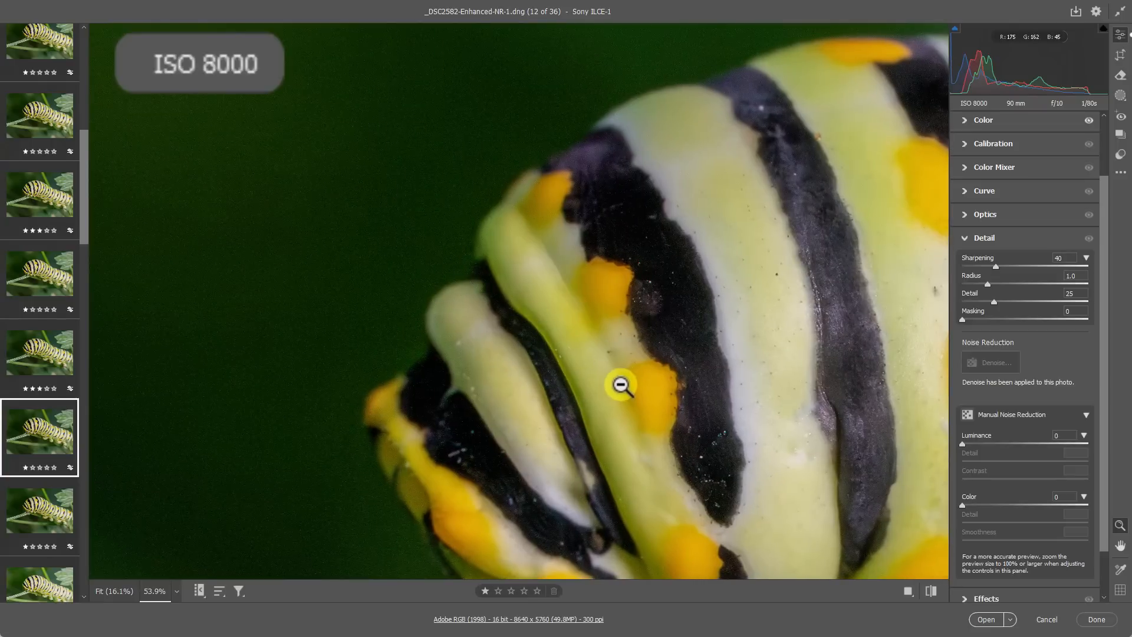
pyautogui.press('space')
pyautogui.moveTo(607, 369); pyautogui.dragTo(523, 222)
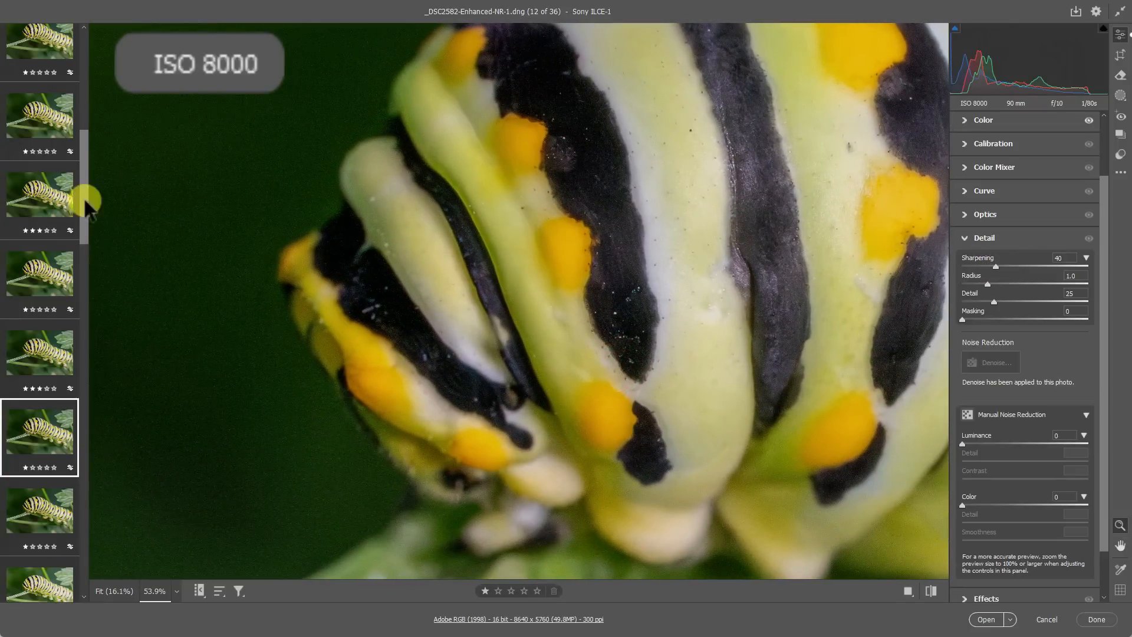
pyautogui.moveTo(212, 186); pyautogui.dragTo(295, 293)
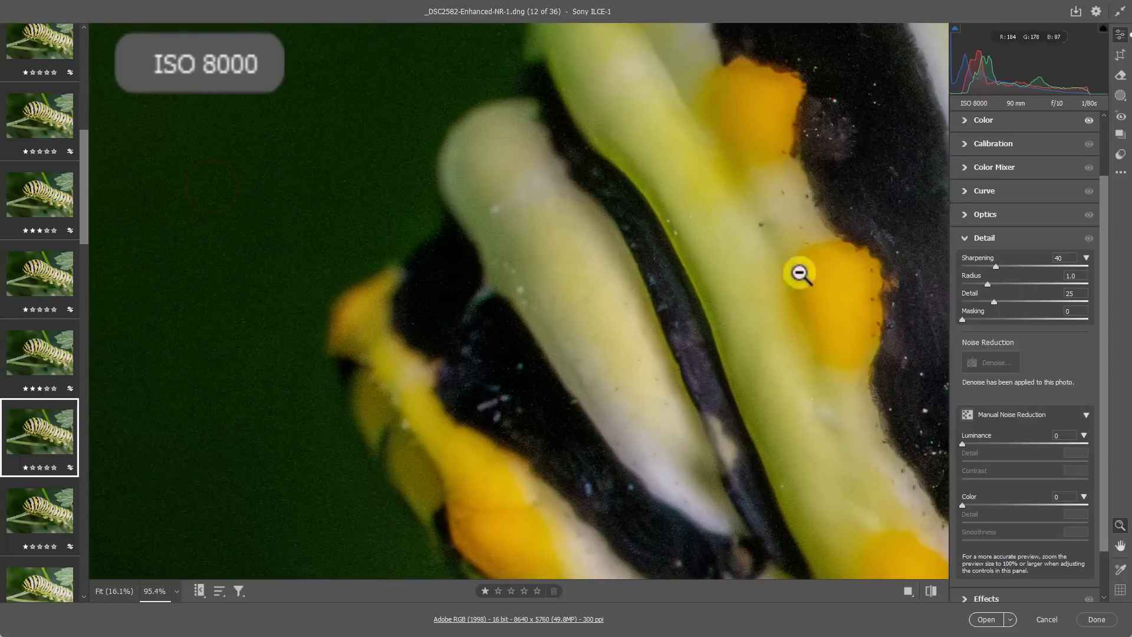
pyautogui.moveTo(995, 263); pyautogui.dragTo(903, 257)
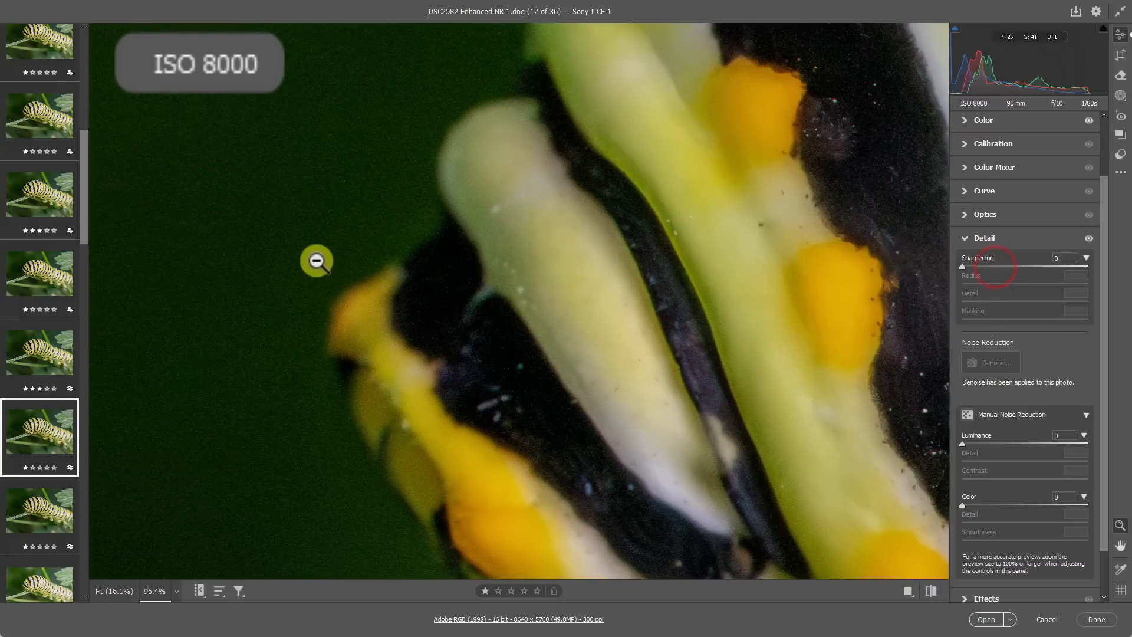
pyautogui.rightClick(321, 242)
pyautogui.click(370, 111)
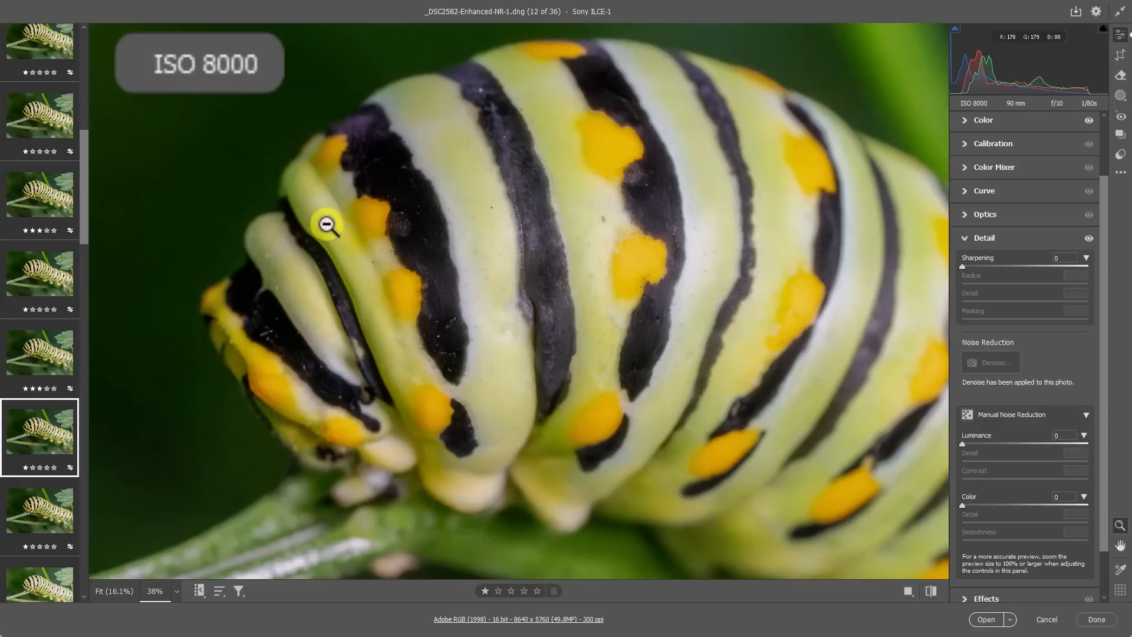
# Step: Set manual noise reduction to Luminance 20 with luminance Detail 43, and Color noise reduction to 19
pyautogui.moveTo(235, 195); pyautogui.dragTo(386, 131)
pyautogui.moveTo(343, 239); pyautogui.dragTo(372, 232)
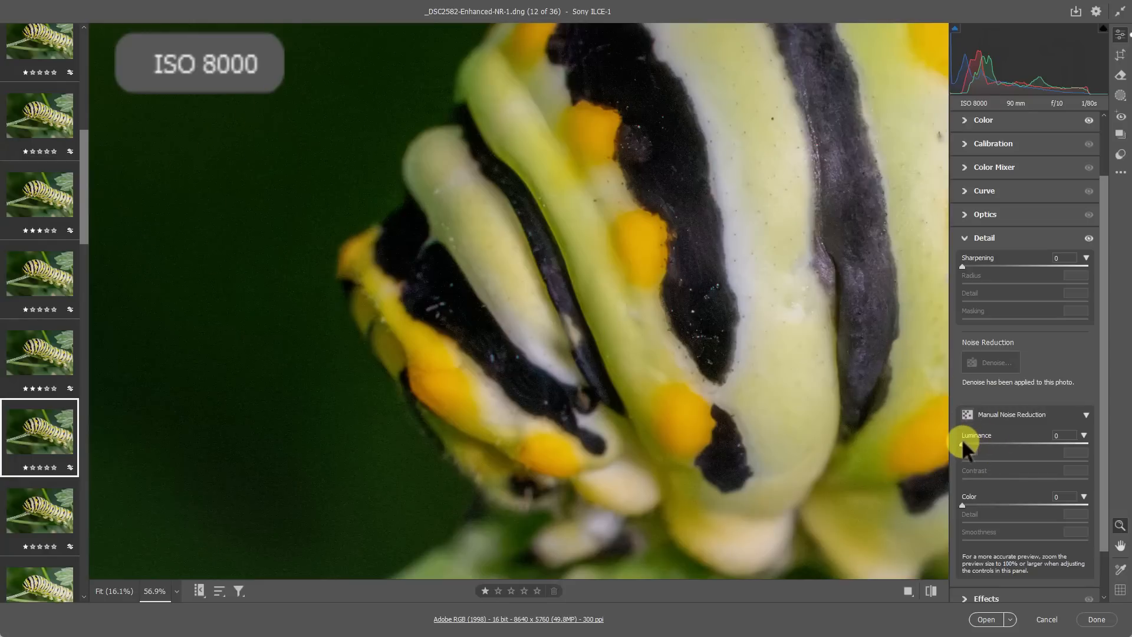
pyautogui.moveTo(962, 443); pyautogui.dragTo(997, 444)
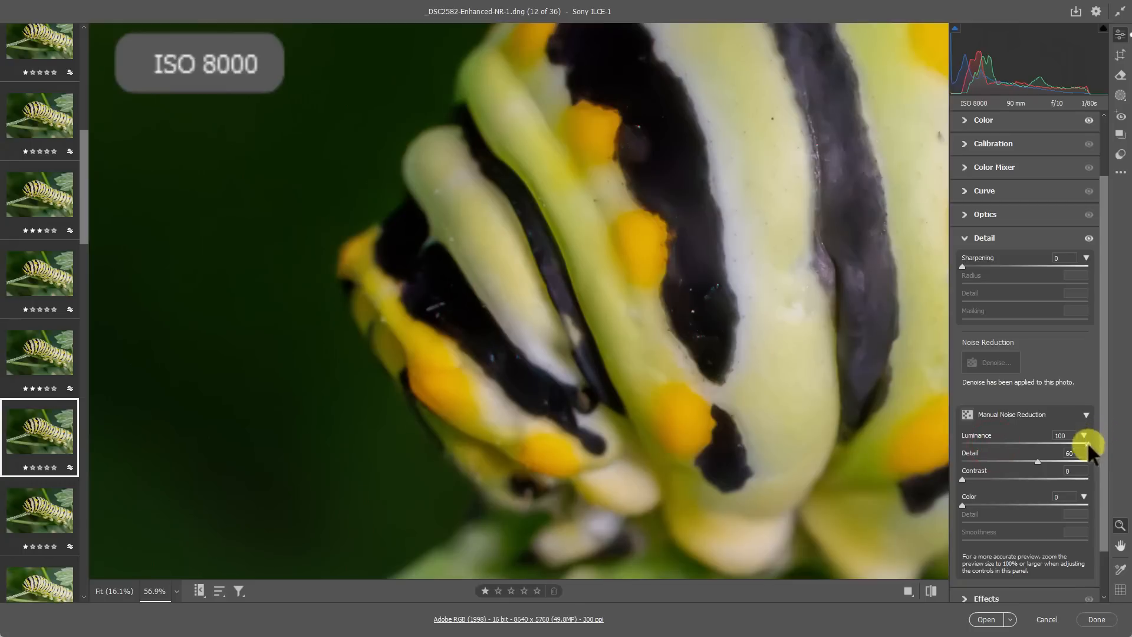
pyautogui.moveTo(1087, 441); pyautogui.dragTo(998, 445)
pyautogui.moveTo(984, 439); pyautogui.dragTo(982, 438)
pyautogui.moveTo(1023, 461); pyautogui.dragTo(1015, 459)
pyautogui.moveTo(970, 505)
pyautogui.mouseDown()
pyautogui.moveTo(994, 505)
pyautogui.moveTo(950, 497)
pyautogui.mouseUp()
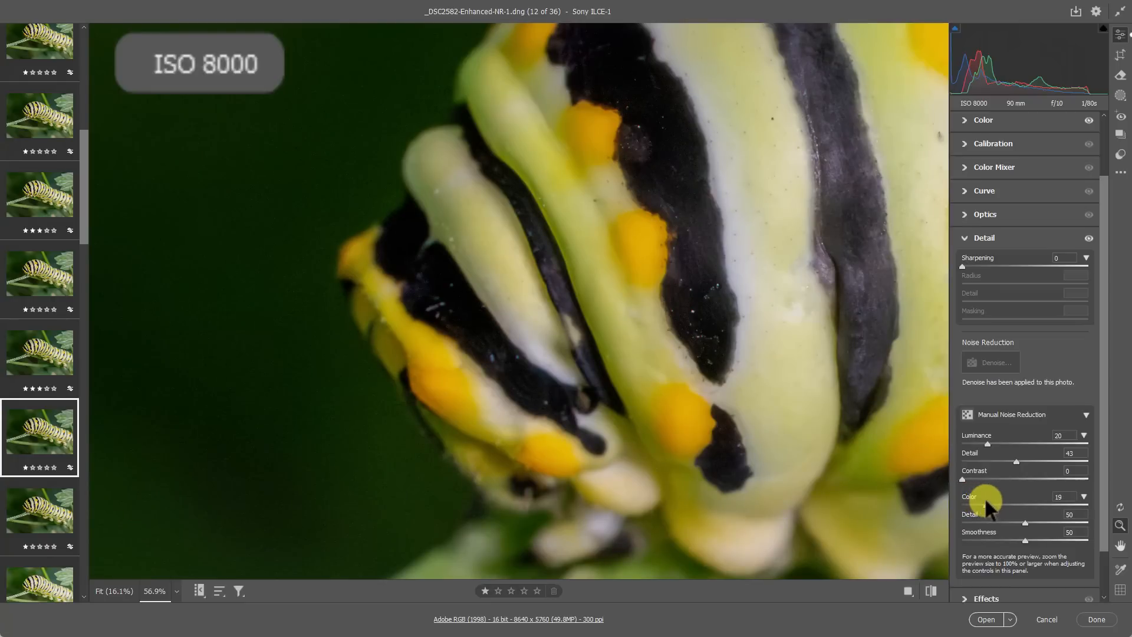
# Step: Check the noise-reduced caterpillar's stripes and set Sharpening to 42
pyautogui.click(660, 262)
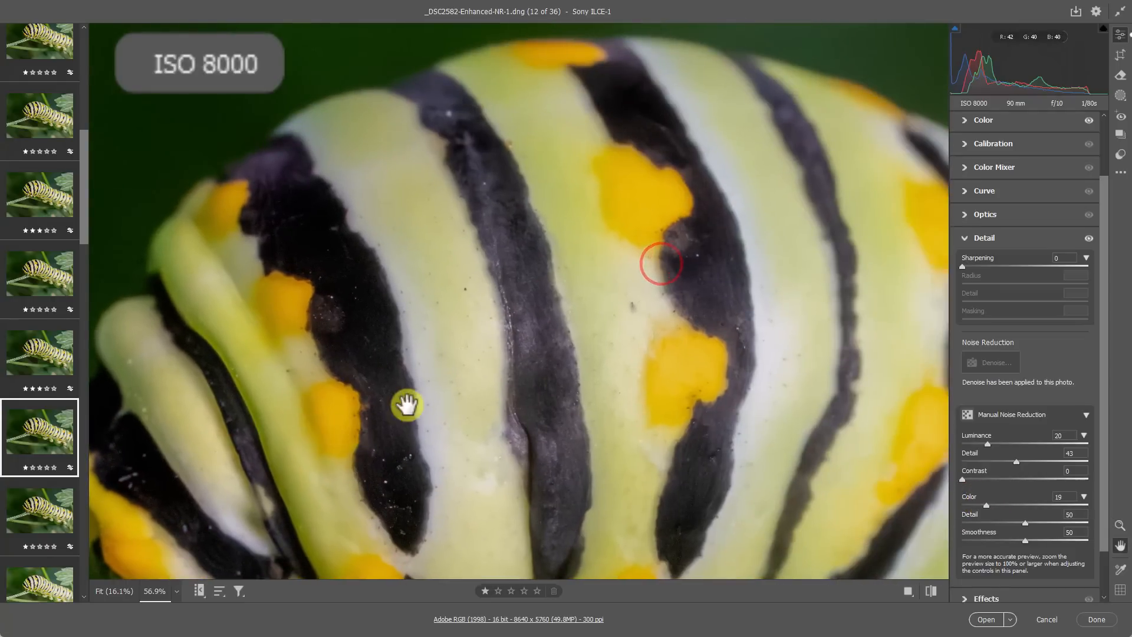
pyautogui.click(405, 375)
pyautogui.click(306, 170)
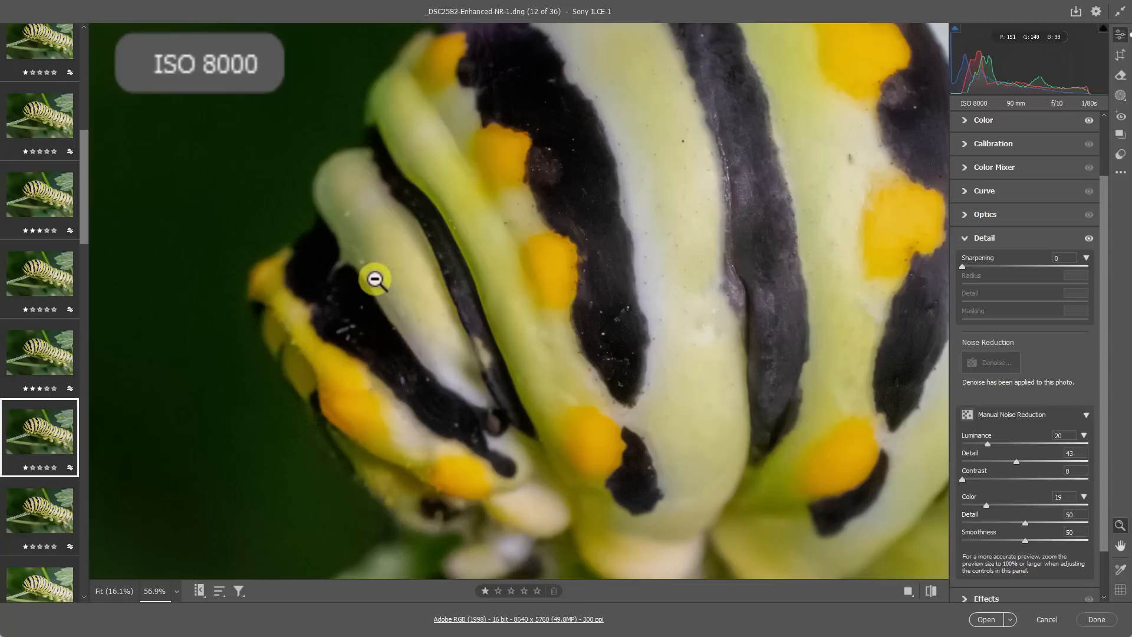
pyautogui.moveTo(732, 180); pyautogui.dragTo(558, 177)
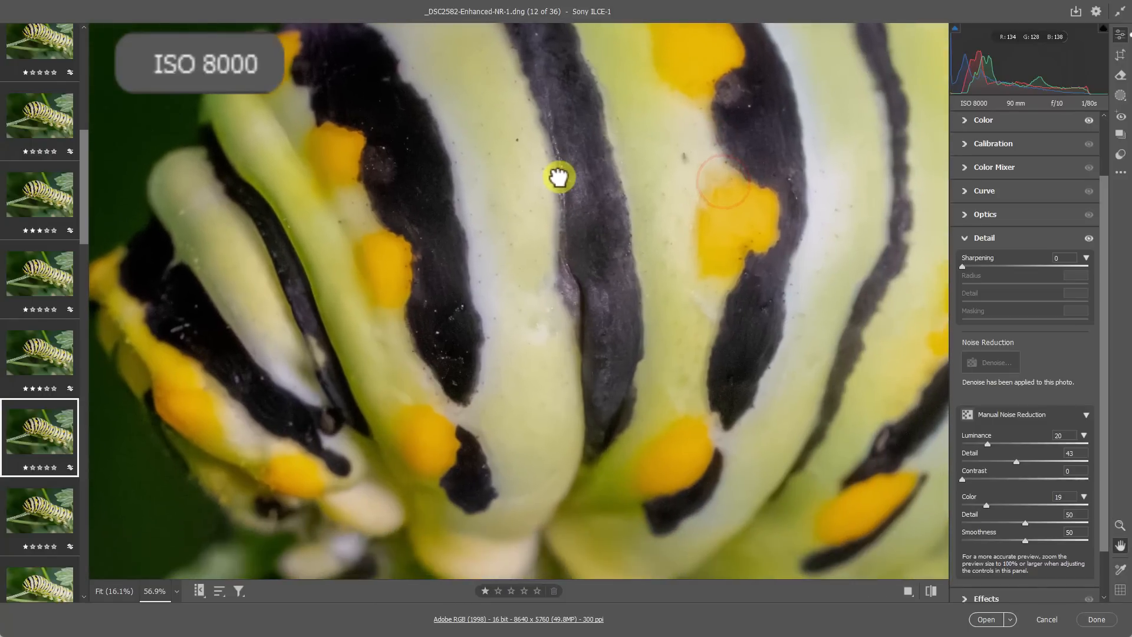
pyautogui.rightClick(512, 139)
pyautogui.click(531, 18)
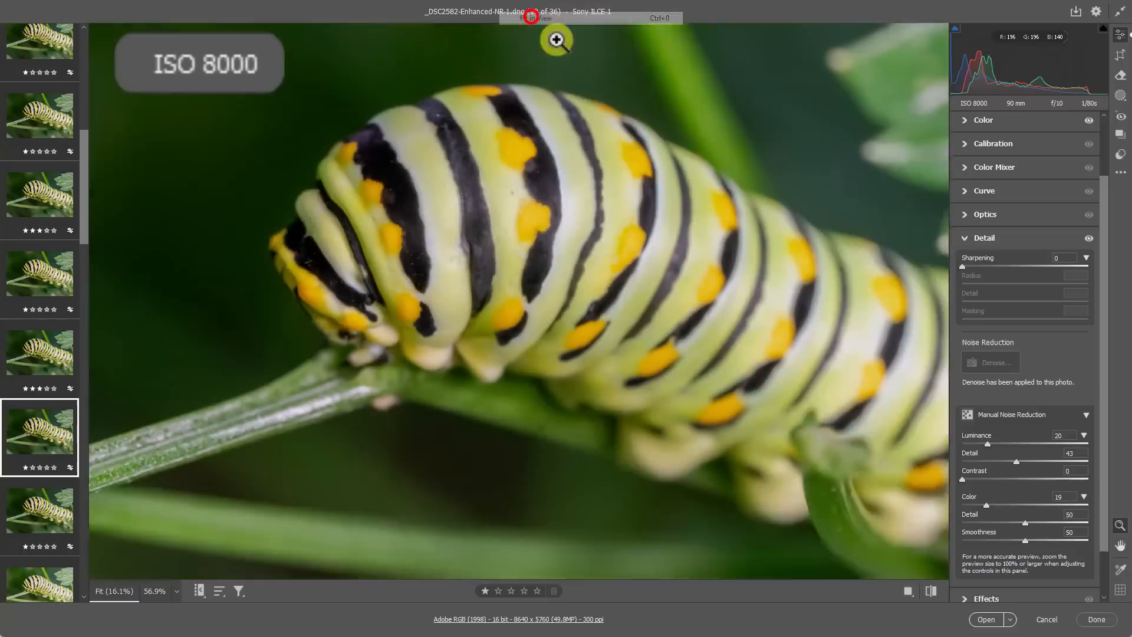
pyautogui.moveTo(963, 263); pyautogui.dragTo(997, 266)
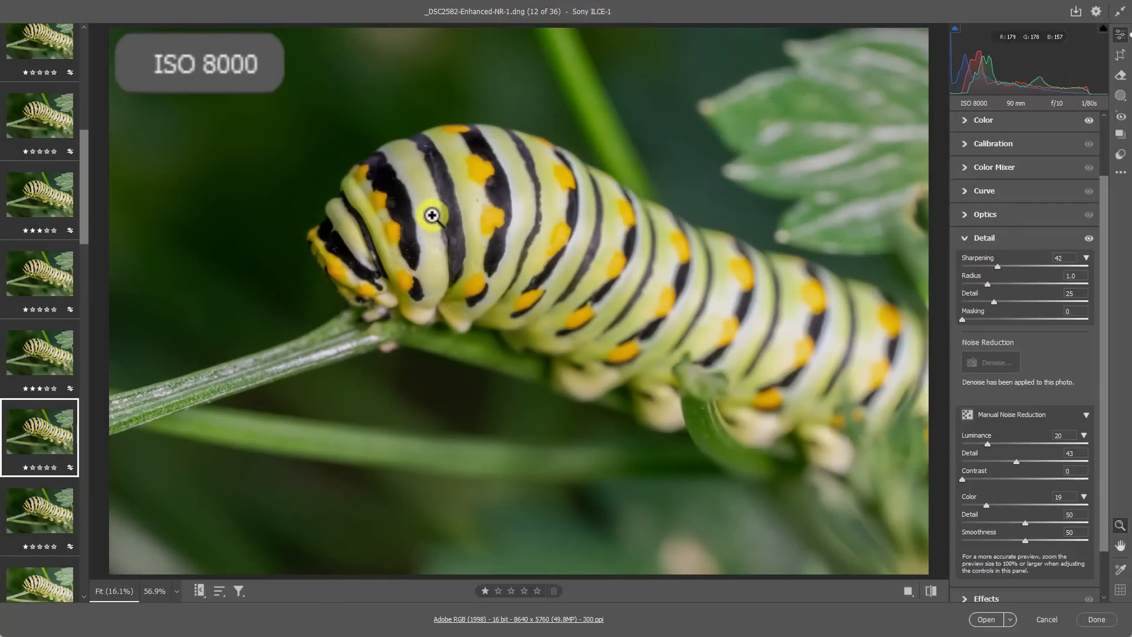
# Step: Inspect the sharpened head, try out a higher sharpening Masking value and reset it to default
pyautogui.click(354, 209)
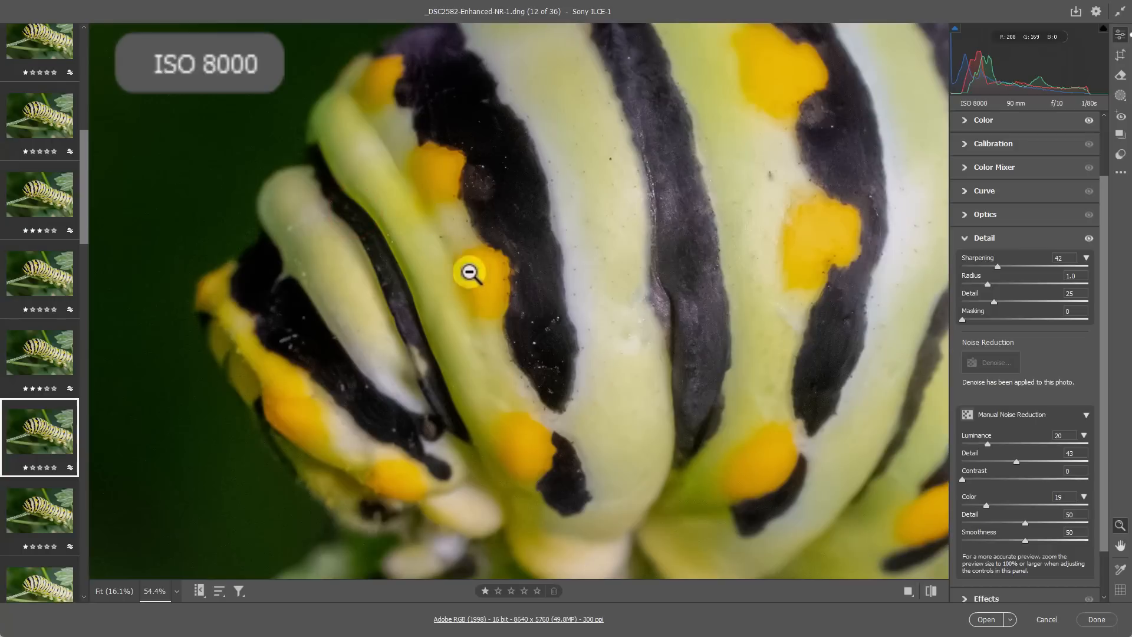
pyautogui.press('h')
pyautogui.moveTo(354, 189); pyautogui.dragTo(386, 292)
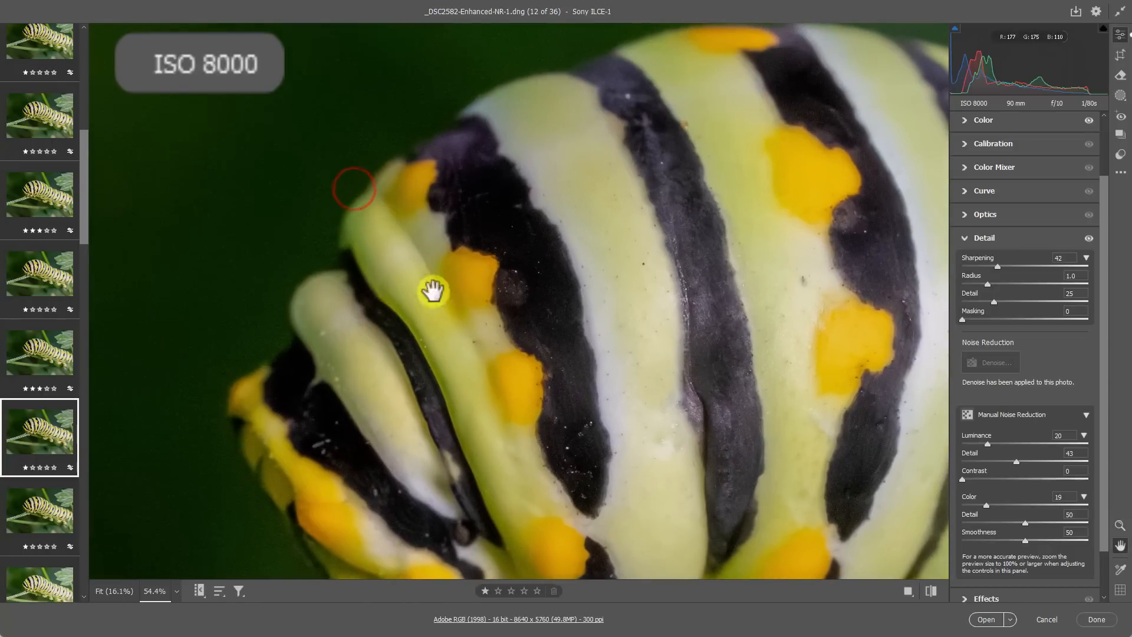
pyautogui.press('z')
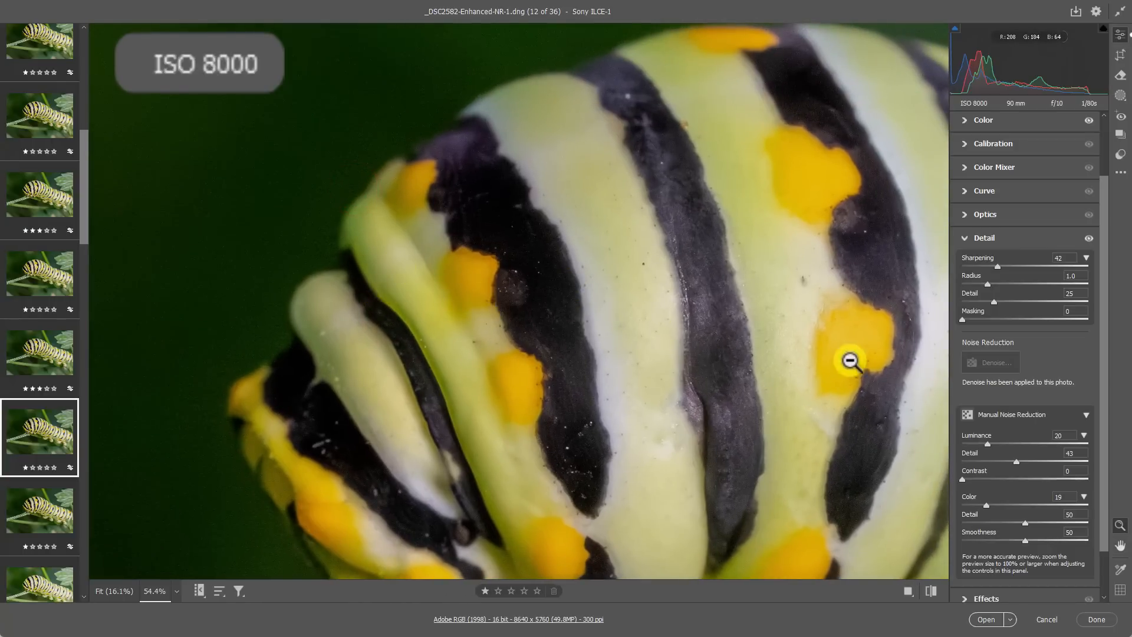
pyautogui.click(1086, 257)
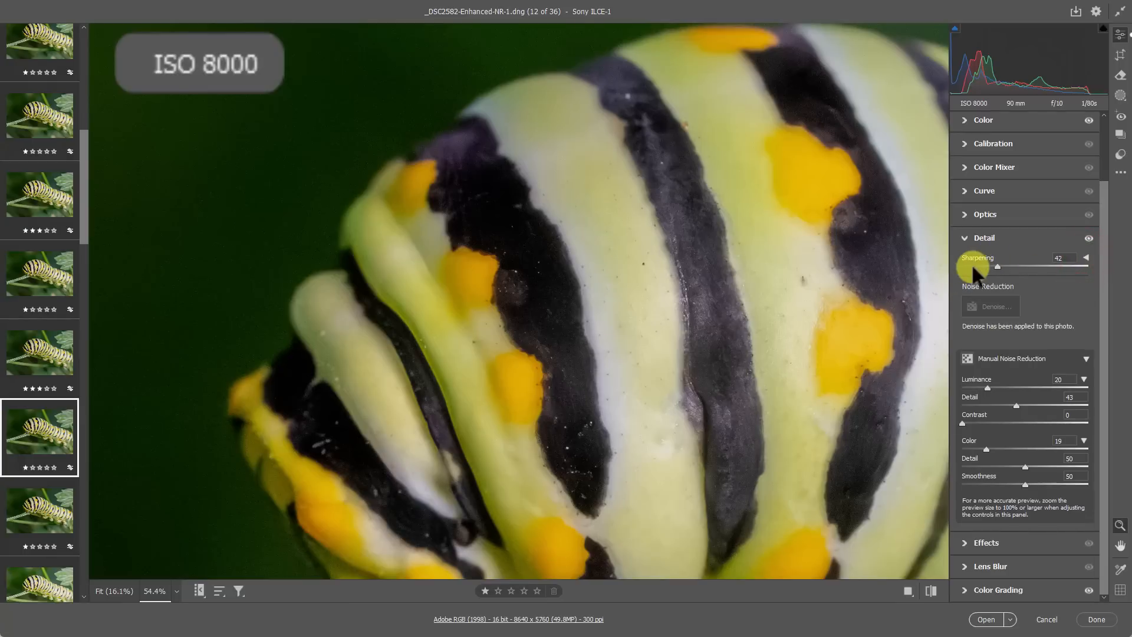
pyautogui.click(1086, 257)
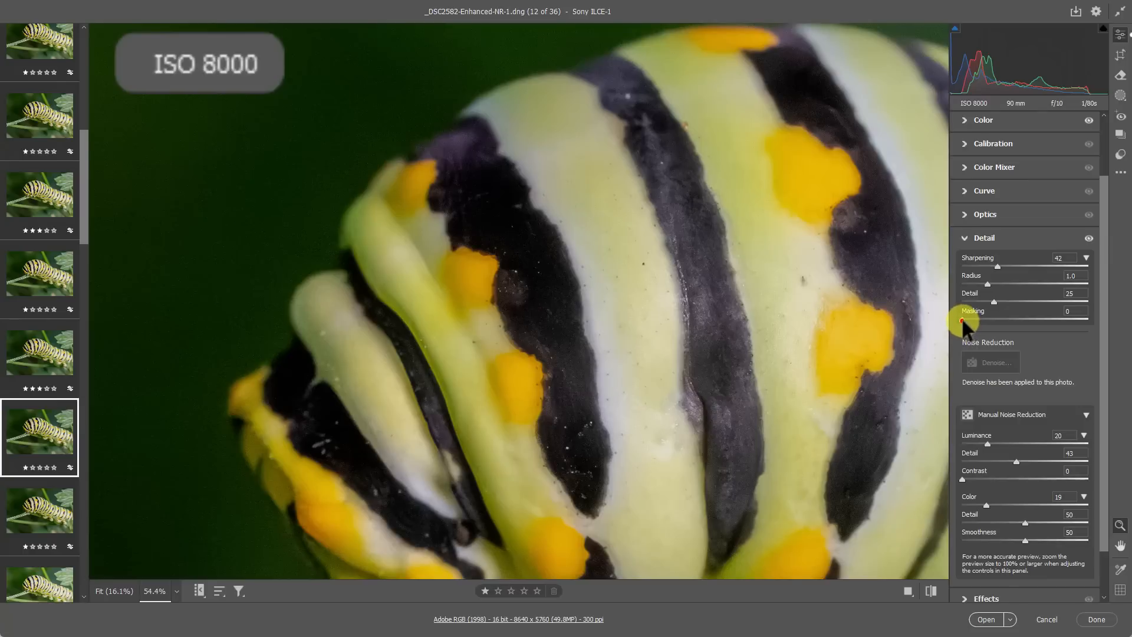
pyautogui.moveTo(962, 318); pyautogui.dragTo(1038, 321)
pyautogui.doubleClick(1031, 318)
# Step: Set the sharpening Masking to 27 while previewing the mask on the whole caterpillar photo
pyautogui.rightClick(672, 224)
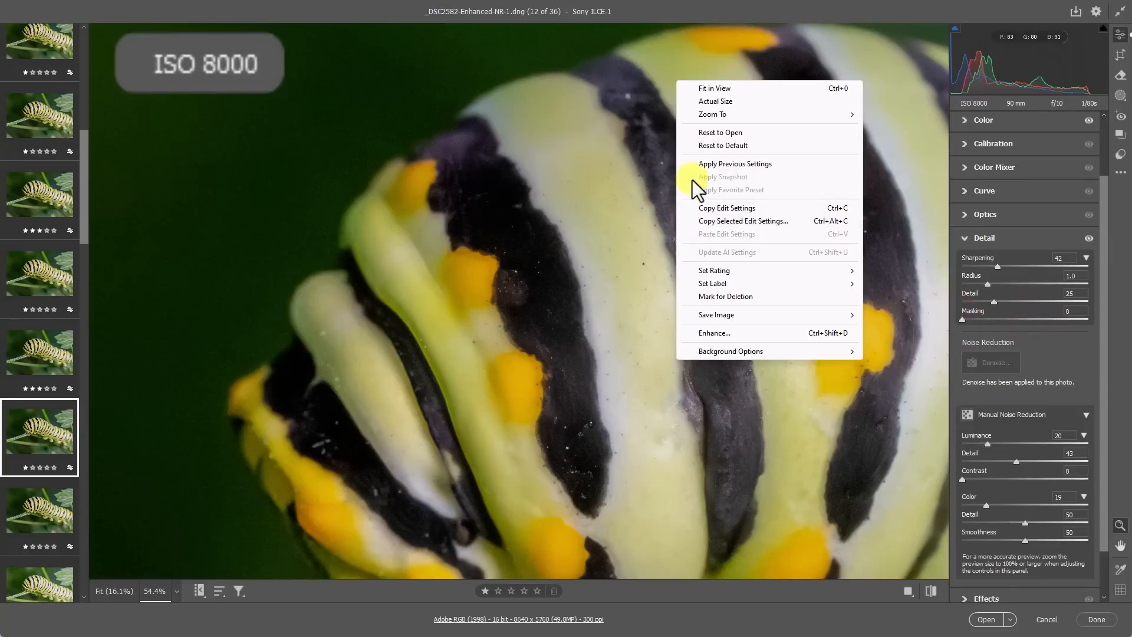
pyautogui.click(720, 87)
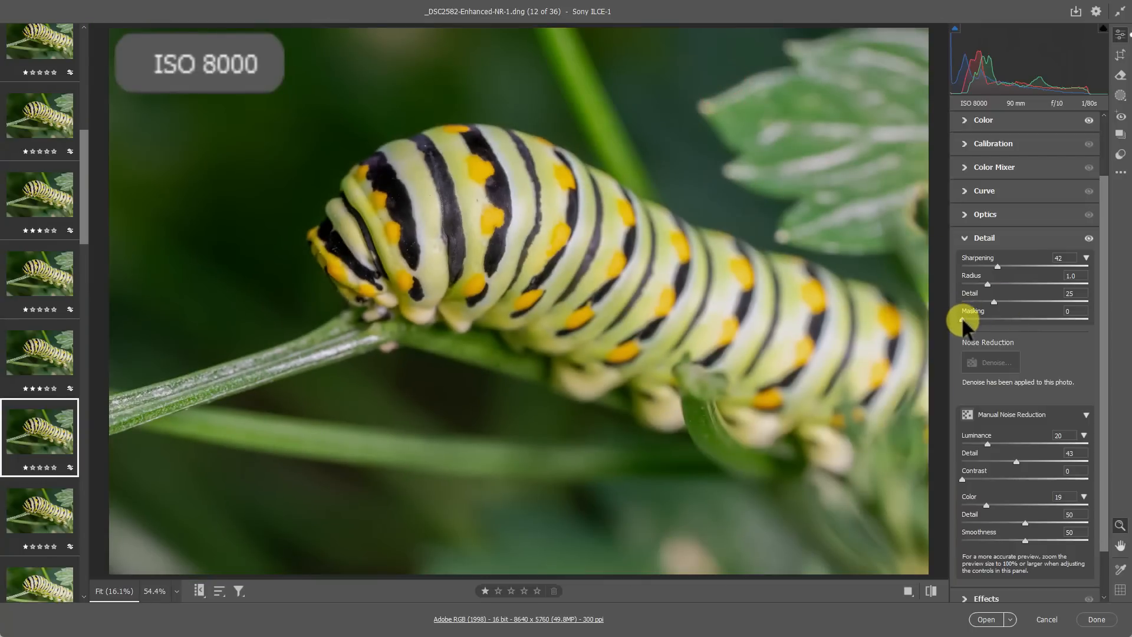
pyautogui.press('alt')
pyautogui.moveTo(961, 316); pyautogui.dragTo(993, 317)
pyautogui.moveTo(447, 206); pyautogui.dragTo(560, 263)
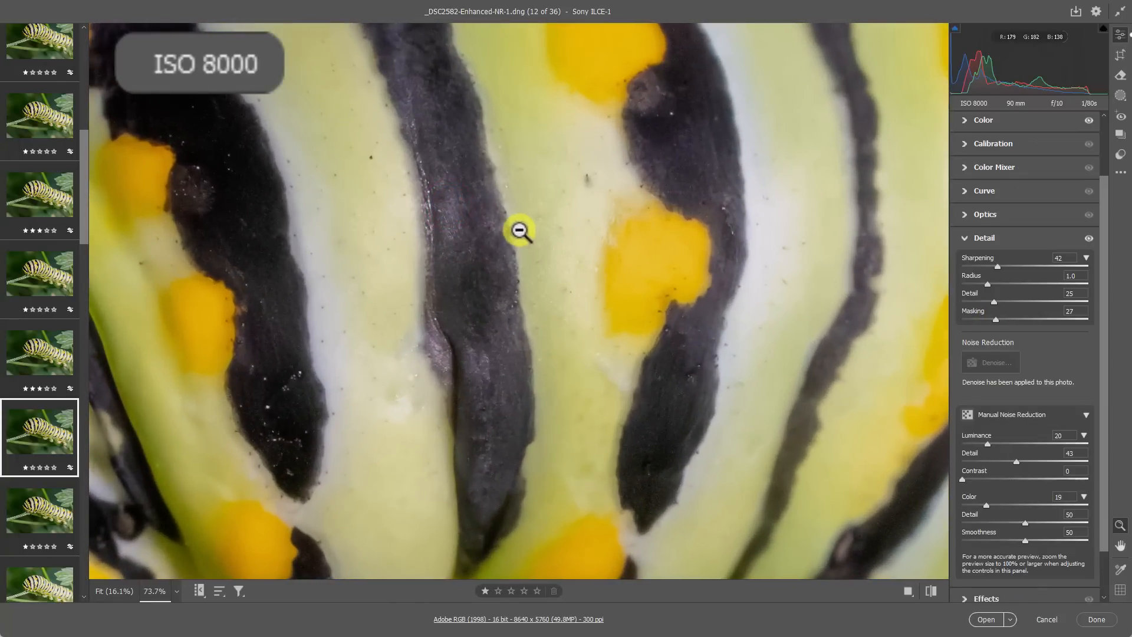
# Step: Examine the caterpillar's head up close in the noise-reduced ISO 8000 photo, and open the ISO 800 original _DSC2578.ARW for comparison
pyautogui.rightClick(424, 234)
pyautogui.click(455, 115)
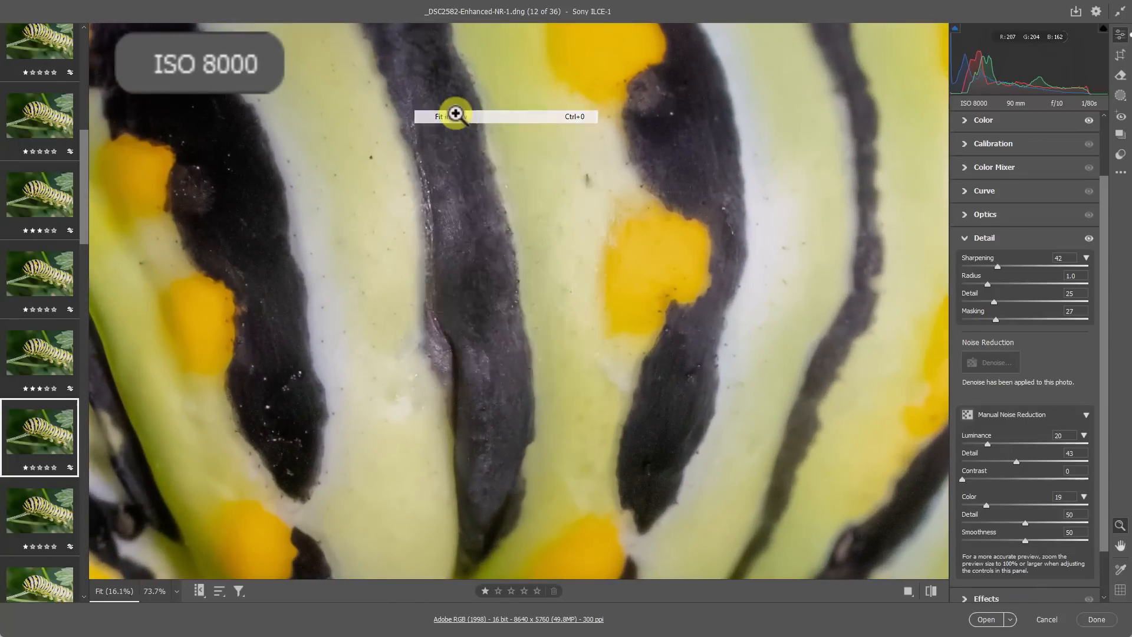
pyautogui.moveTo(320, 198); pyautogui.dragTo(400, 217)
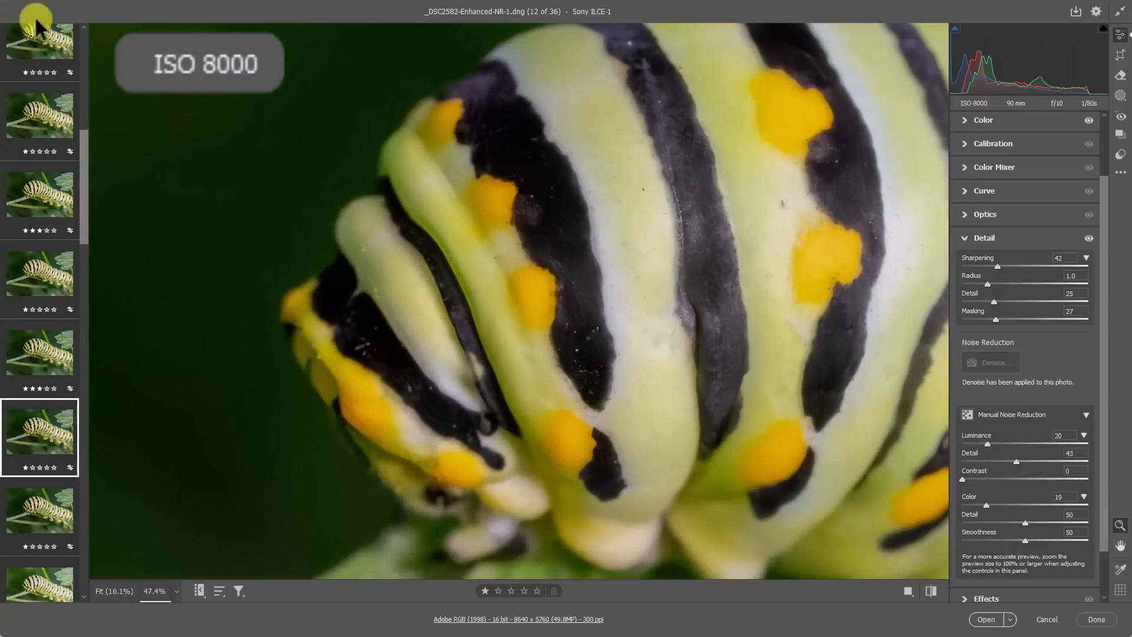
pyautogui.click(80, 35)
pyautogui.click(43, 45)
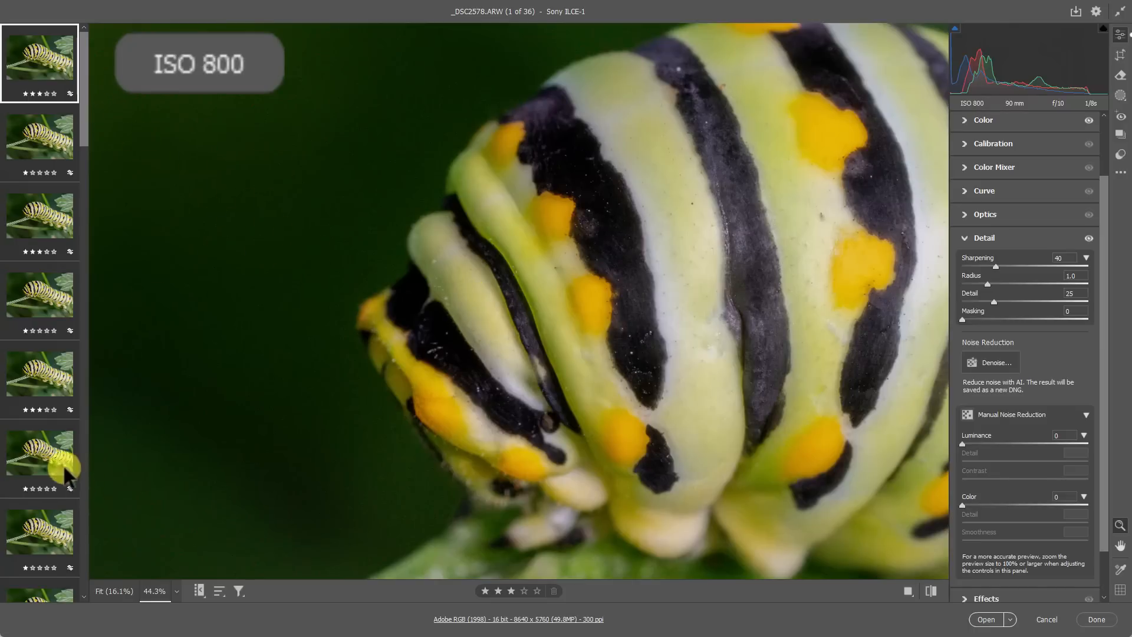
# Step: View the whole ISO 6400 original _DSC2581.ARW, and reopen the noise-reduced ISO 8000 photo _DSC2582-Enhanced-NR-1.dng
pyautogui.scroll(-1, 51, 457)
pyautogui.click(40, 470)
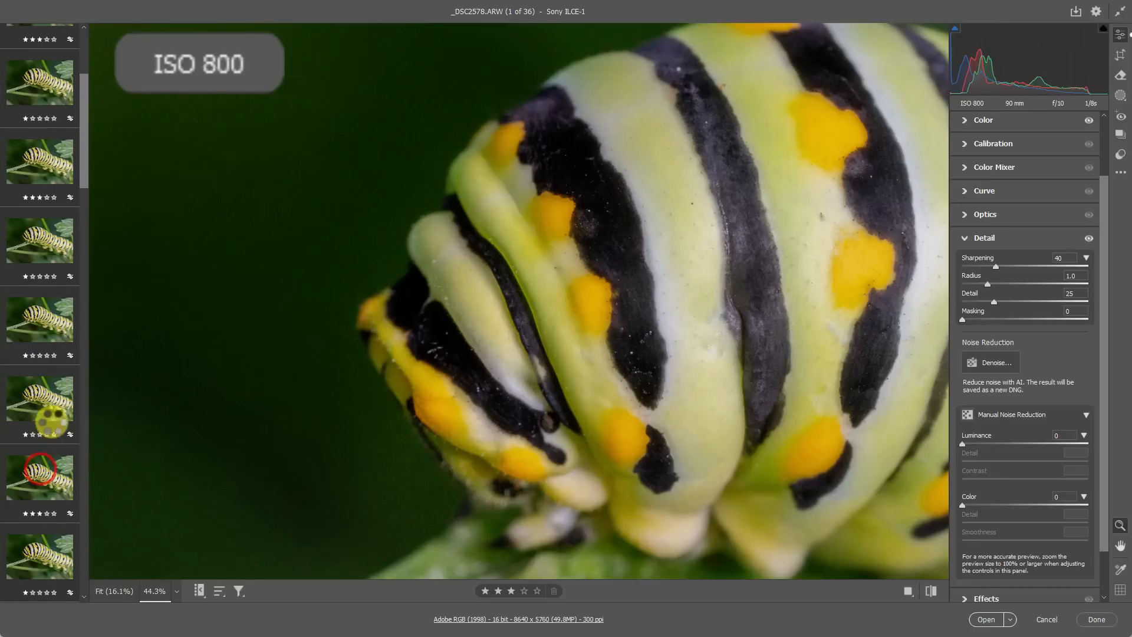
pyautogui.click(39, 472)
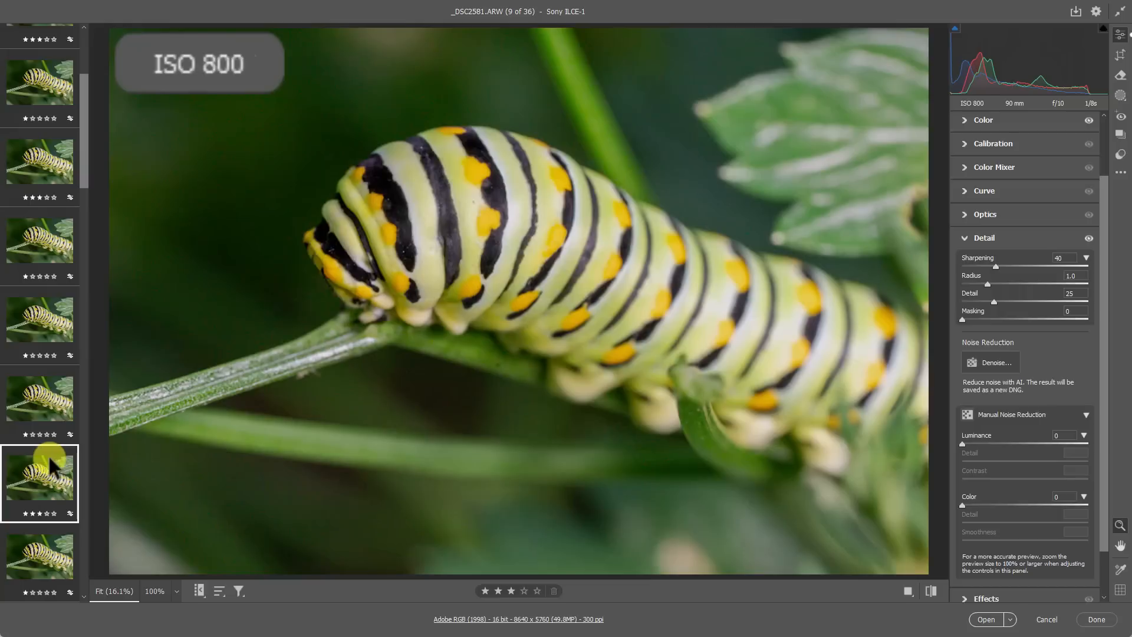
pyautogui.scroll(-3, 37, 465)
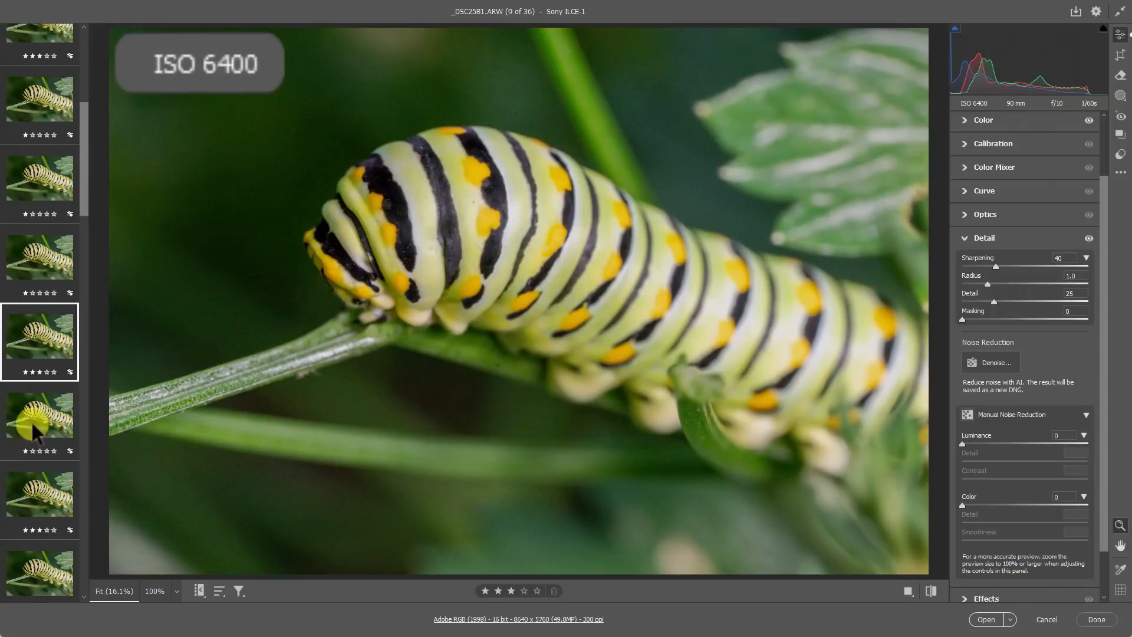
pyautogui.scroll(-1, 39, 498)
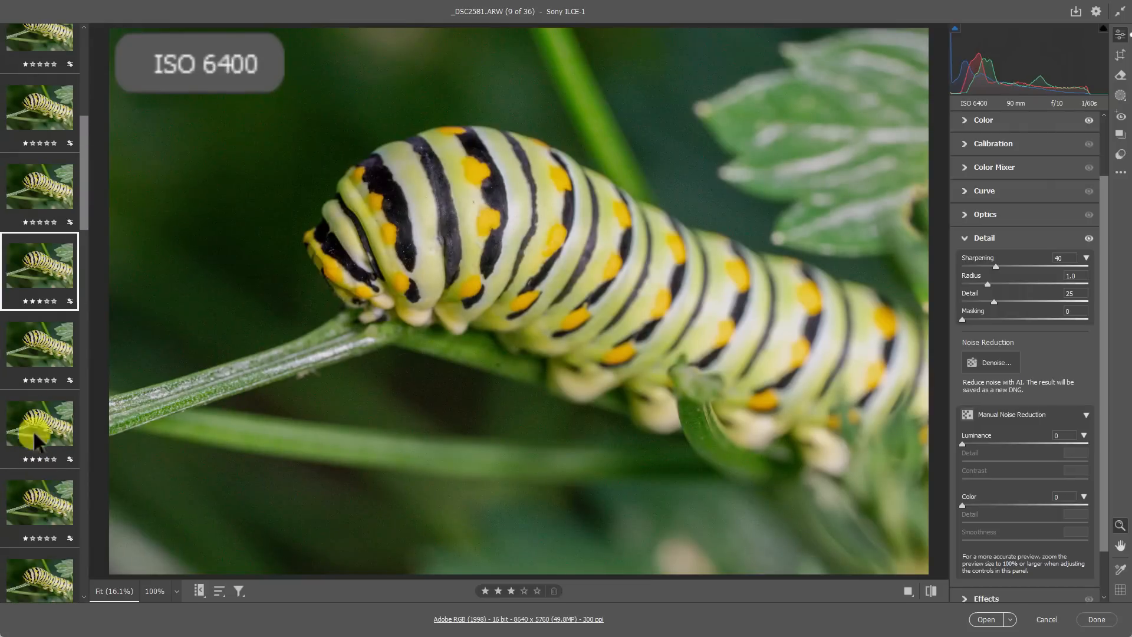
pyautogui.click(37, 501)
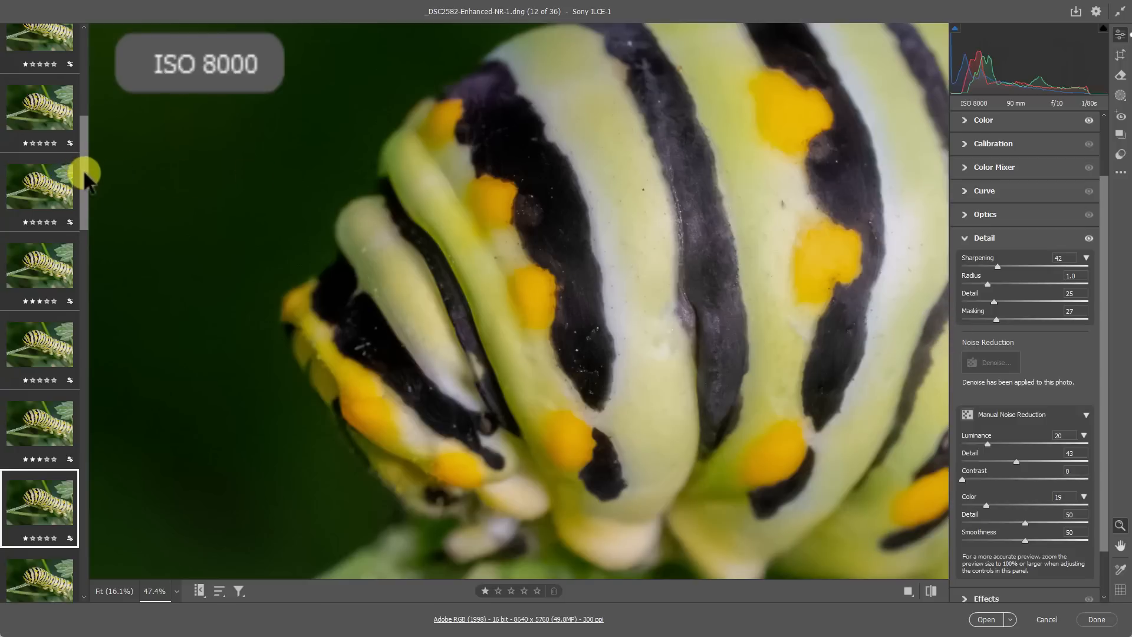
# Step: Open the denoised ISO 25600 photo _DSC2587-Enhanced-NR.dng and examine the caterpillar's head and stripes up close
pyautogui.moveTo(84, 172); pyautogui.dragTo(72, 352)
pyautogui.click(54, 327)
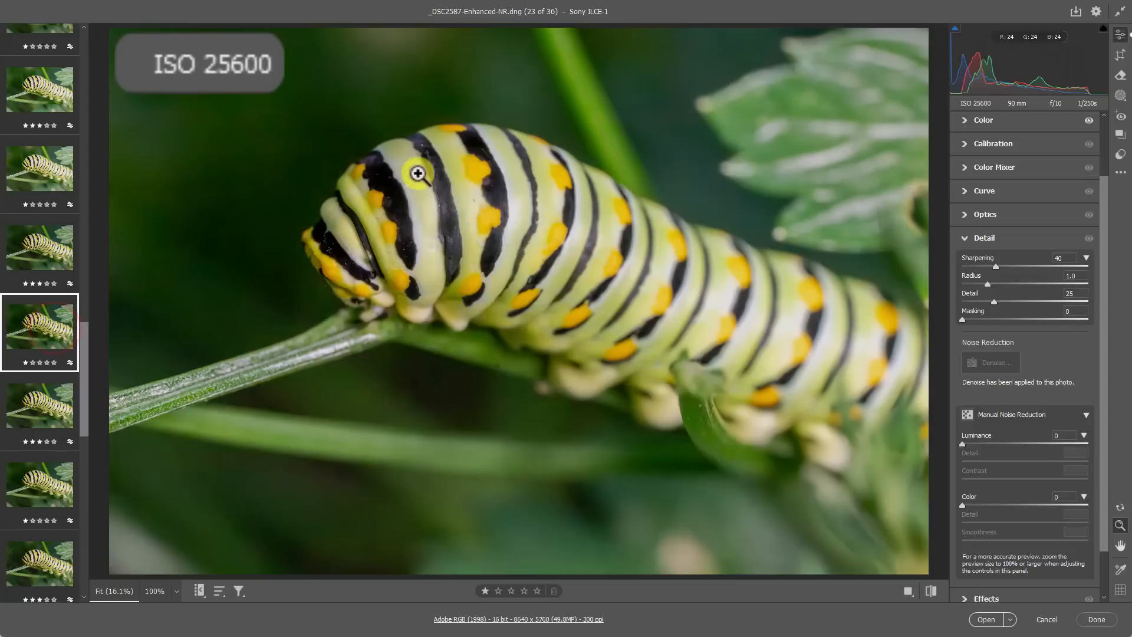
pyautogui.click(311, 136)
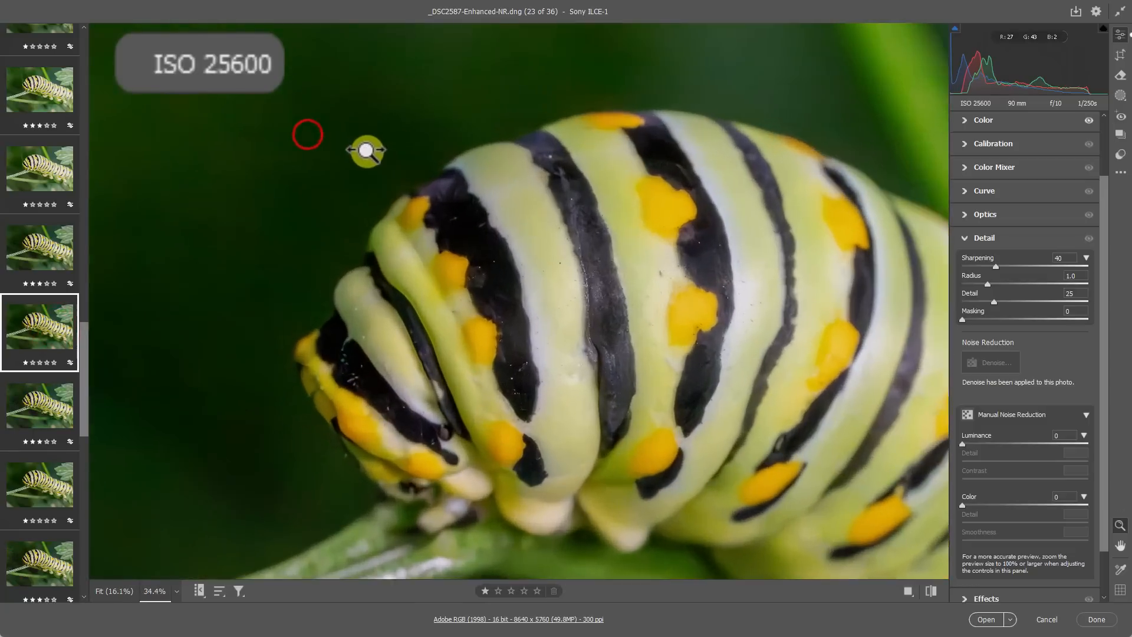
pyautogui.keyDown('alt'); pyautogui.click(429, 283); pyautogui.keyUp('alt')
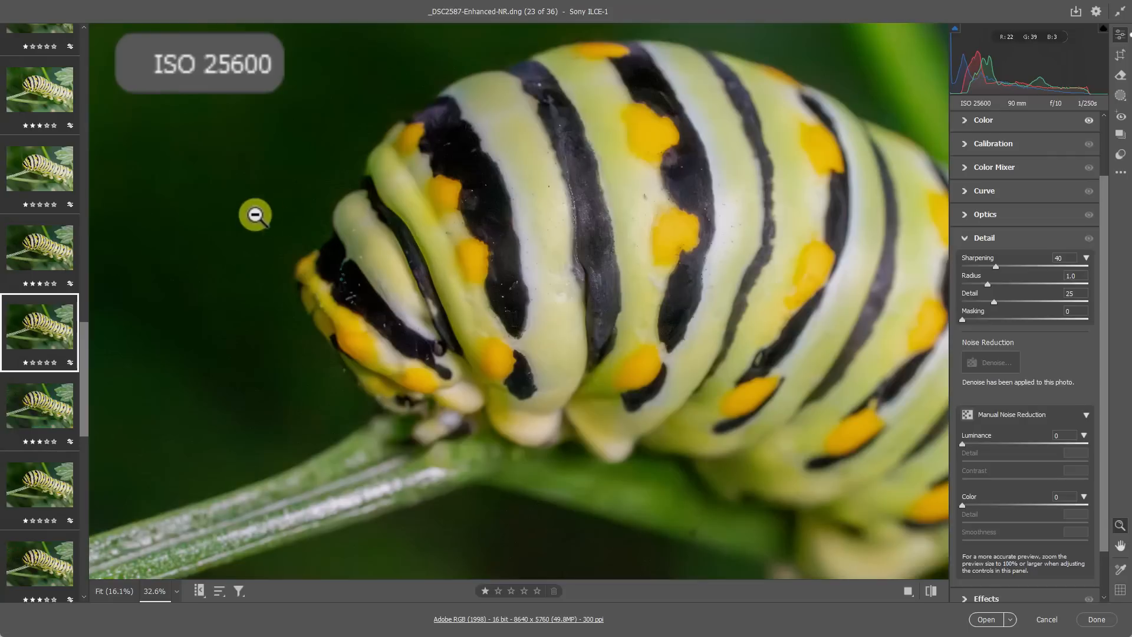
pyautogui.moveTo(257, 216)
pyautogui.mouseDown()
pyautogui.moveTo(284, 221)
pyautogui.moveTo(265, 215)
pyautogui.mouseUp()
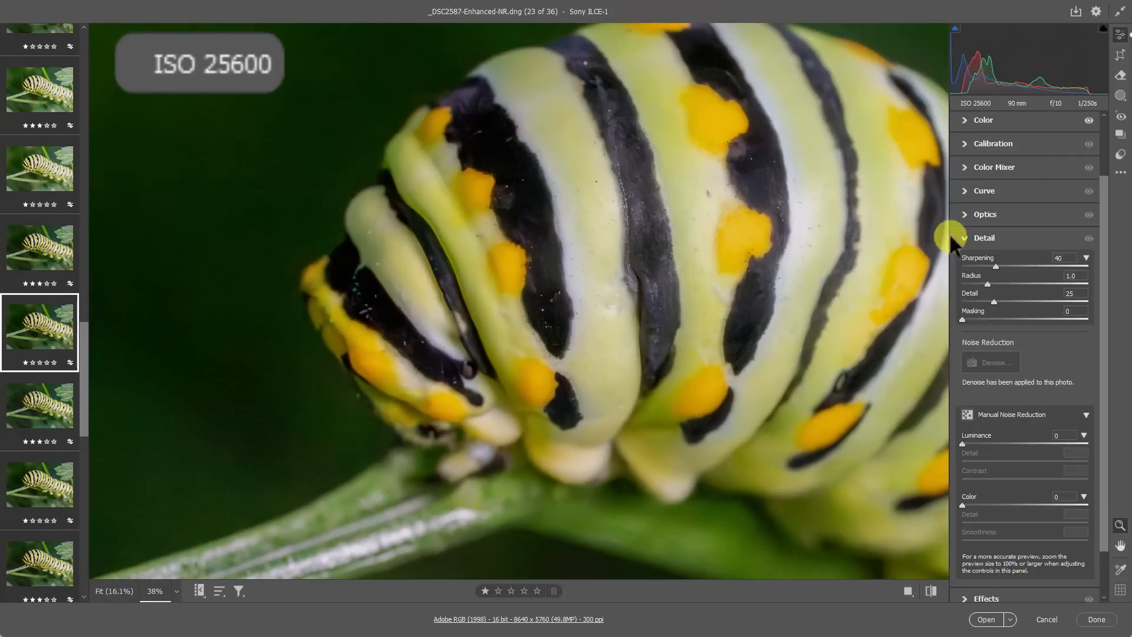
pyautogui.scroll(2, 580, 245)
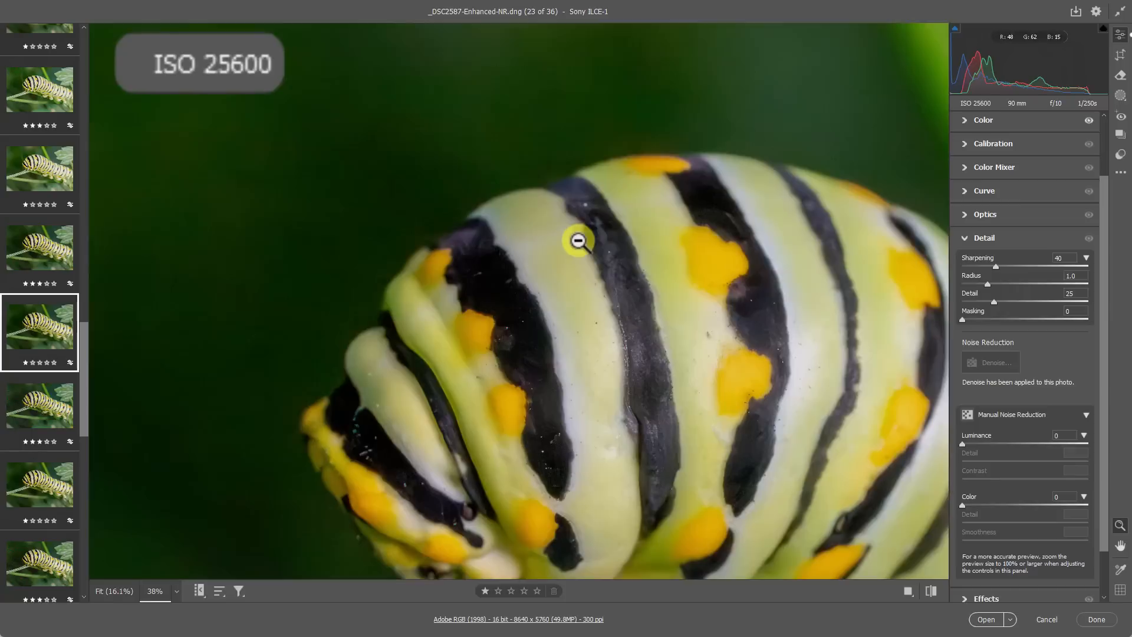
pyautogui.scroll(-4, 577, 242)
pyautogui.scroll(2, 578, 238)
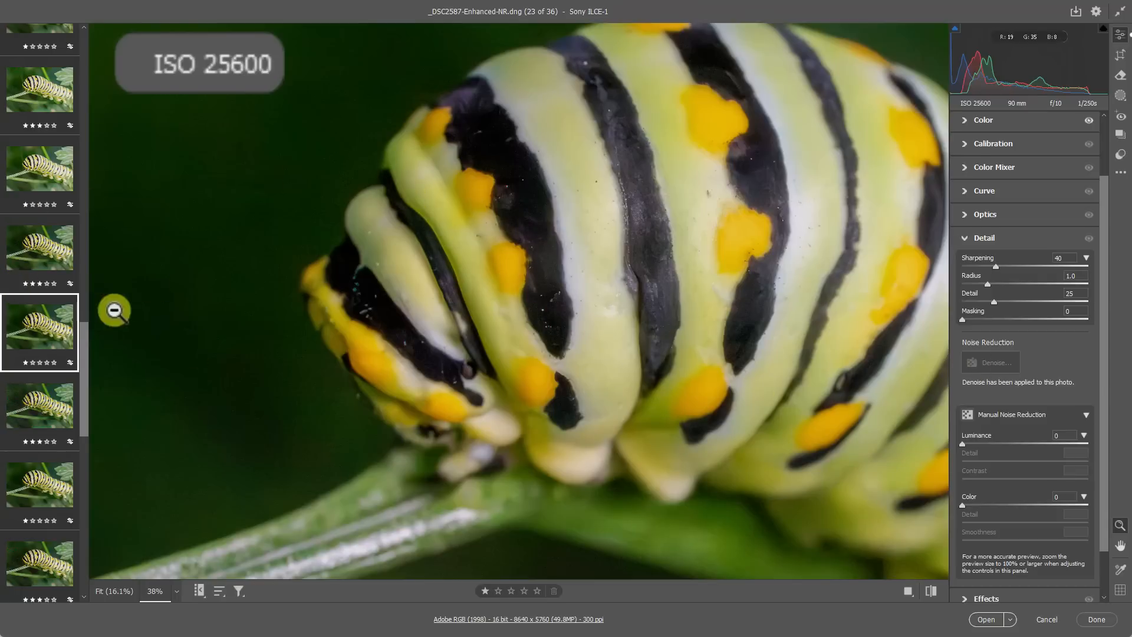
# Step: Open the ISO 102k original _DSC2593.ARW and examine its noise both close up and over the whole photo
pyautogui.moveTo(85, 335); pyautogui.dragTo(90, 361)
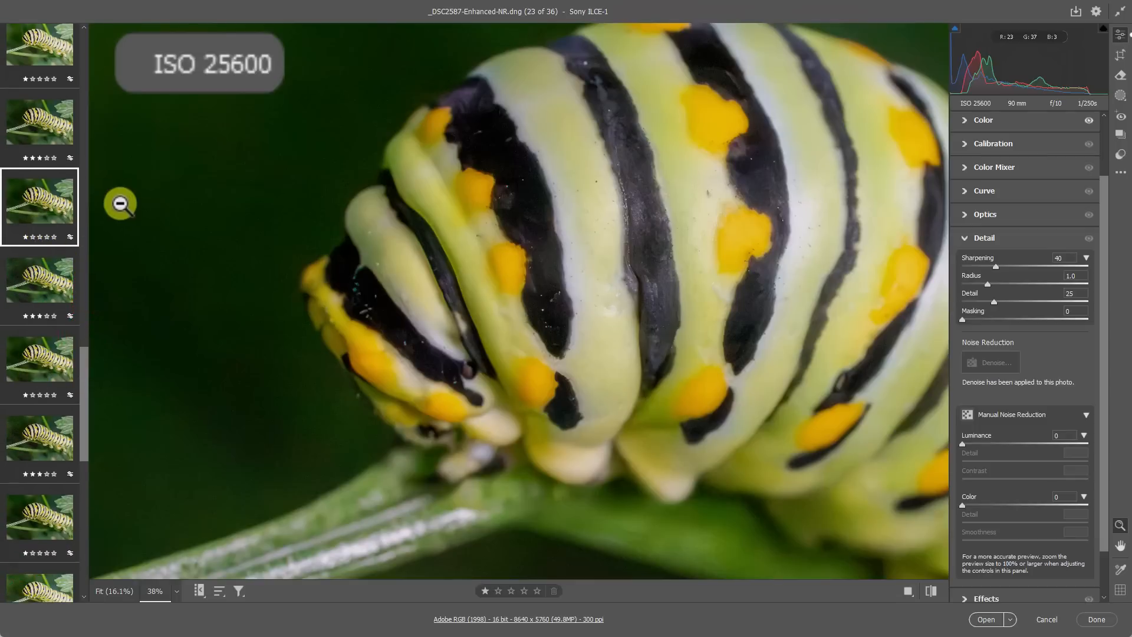
pyautogui.scroll(3, 48, 152)
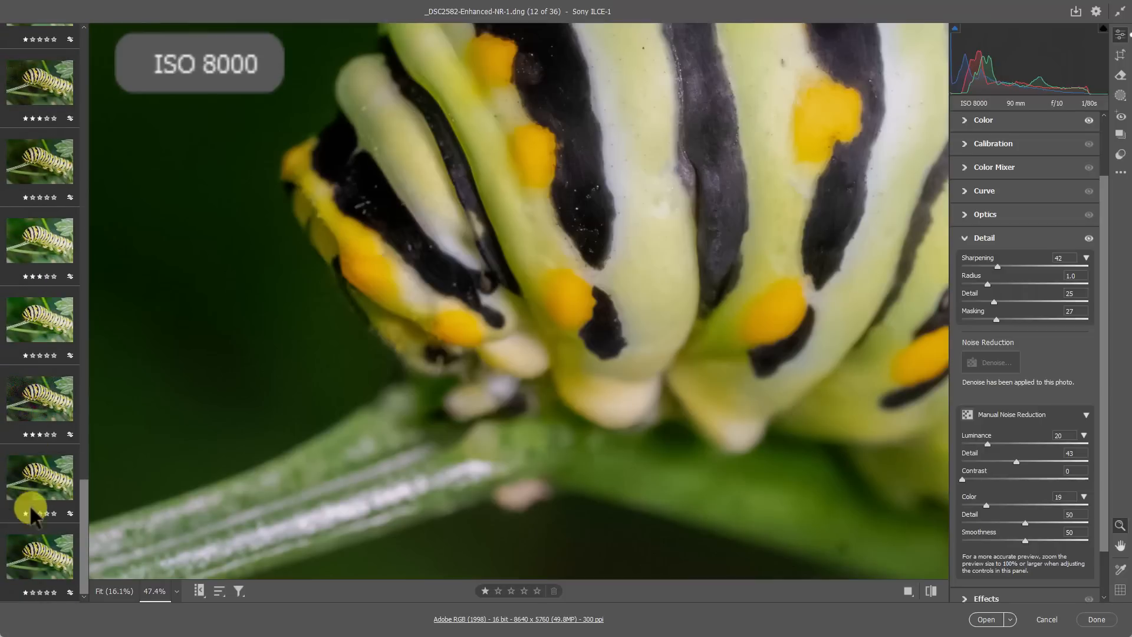
pyautogui.click(24, 404)
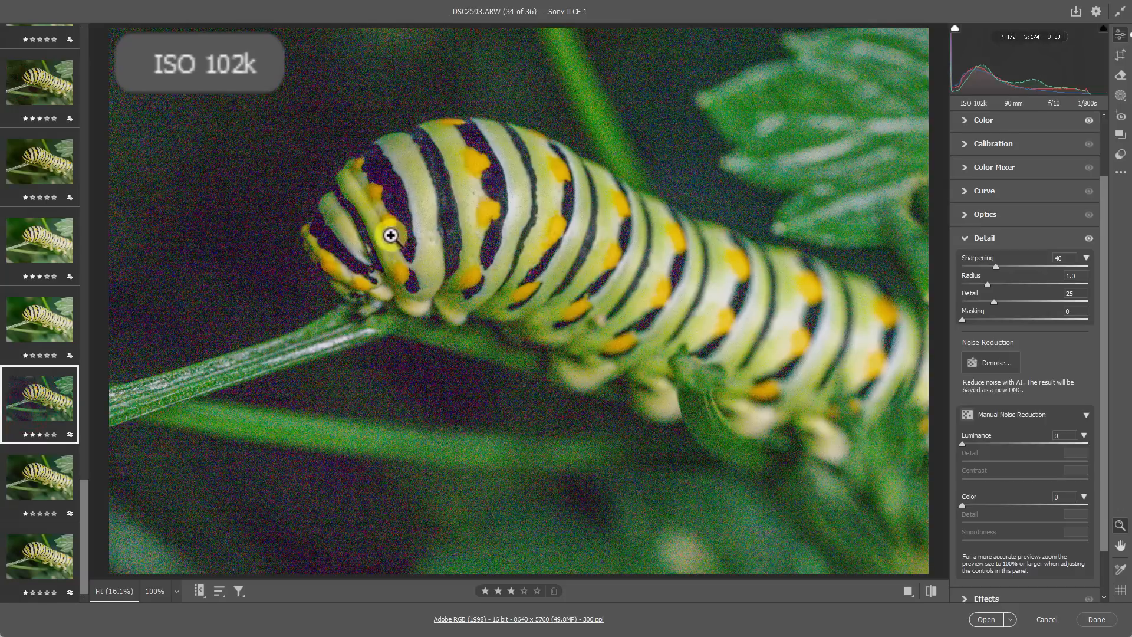
pyautogui.click(297, 126)
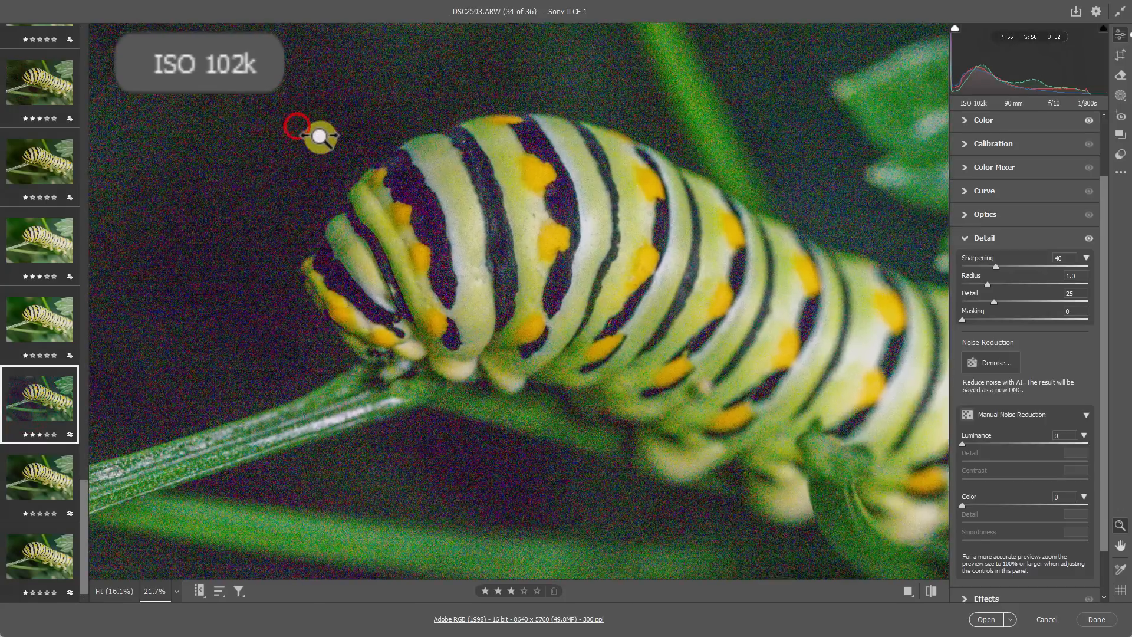
pyautogui.moveTo(319, 136)
pyautogui.mouseDown()
pyautogui.moveTo(293, 134)
pyautogui.moveTo(318, 152)
pyautogui.mouseUp()
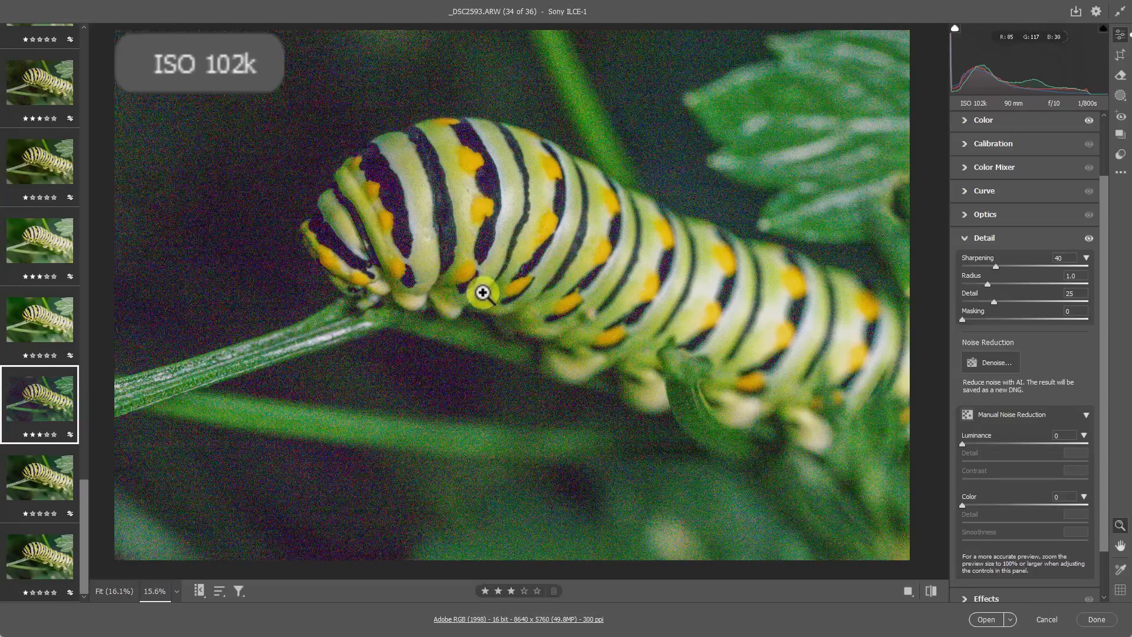
# Step: Compare the two denoised ISO 102k versions, _DSC2593-Enhanced-NR.dng and _DSC2593-Enhanced-NR-1.dng, checking the stripe detail up close
pyautogui.click(33, 467)
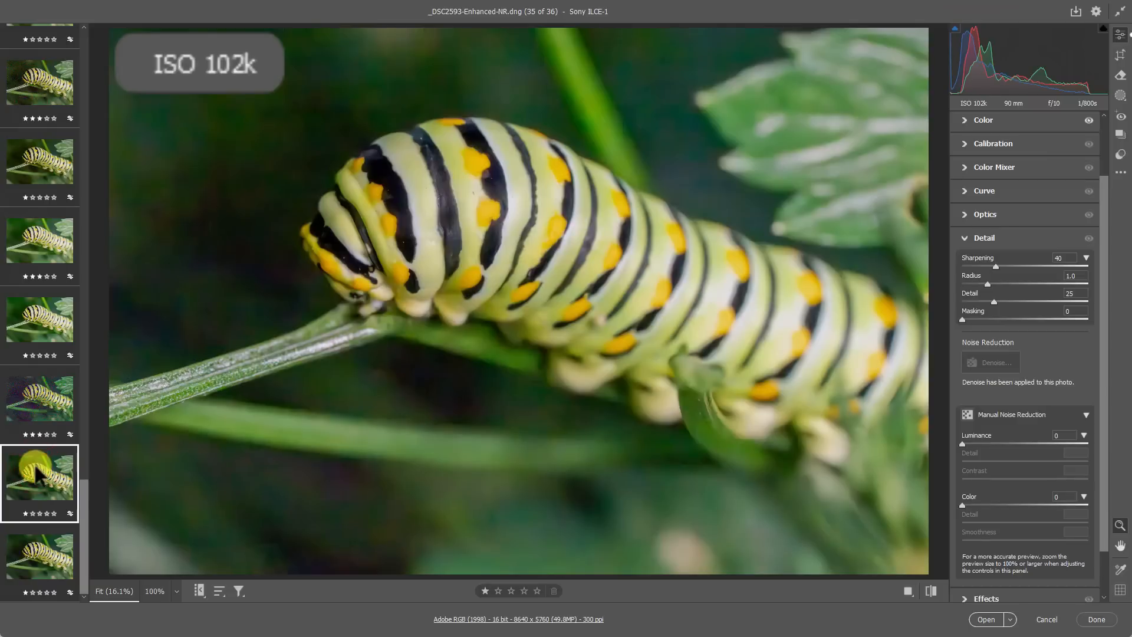
pyautogui.click(32, 535)
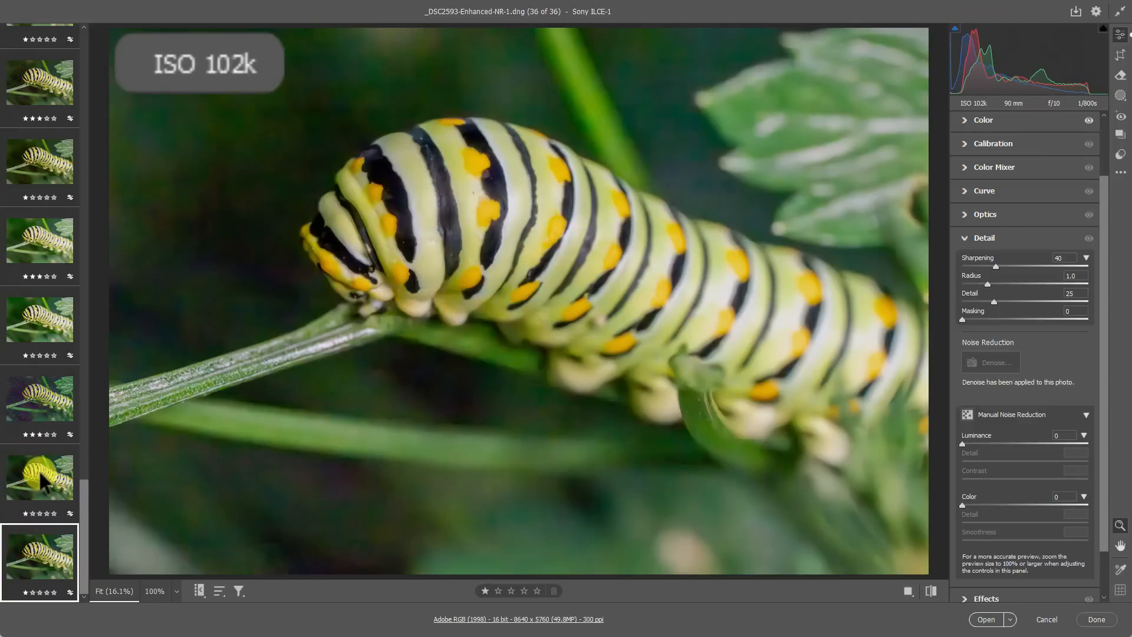
pyautogui.moveTo(378, 152); pyautogui.dragTo(485, 197)
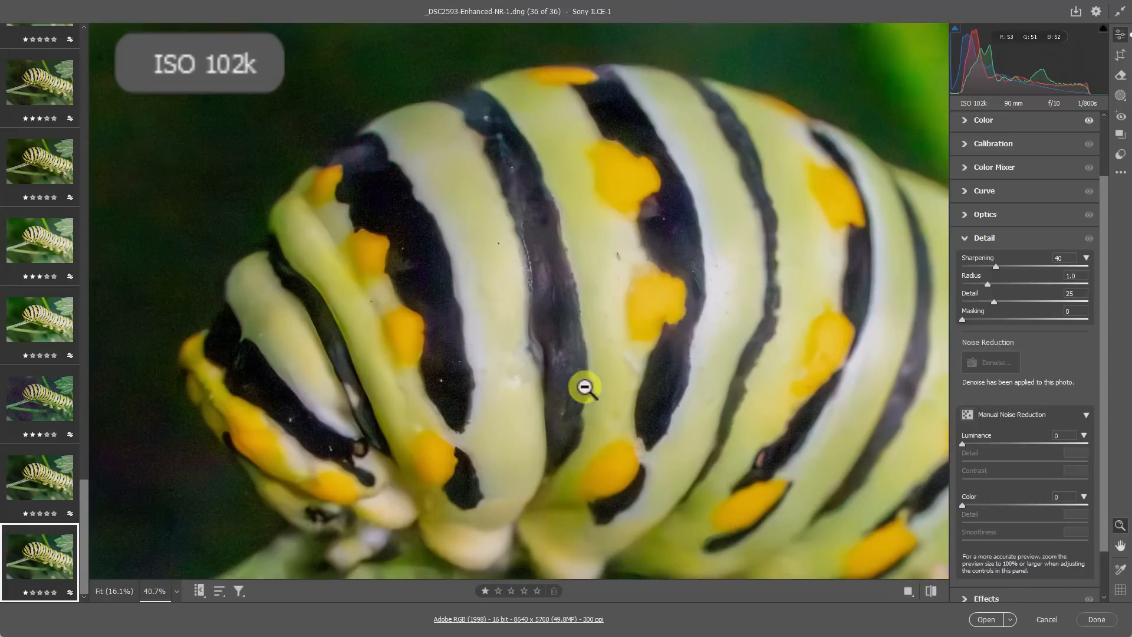
pyautogui.click(41, 471)
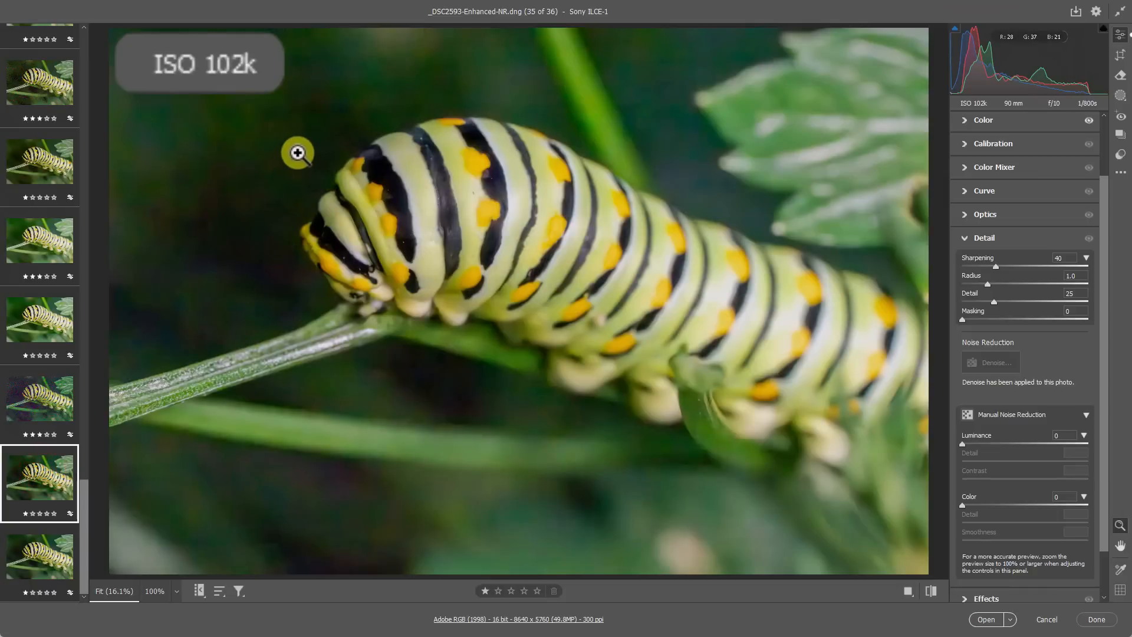
# Step: Magnify the caterpillar in the original _DSC2593.ARW and set manual Luminance noise reduction to 36 and sharpening Masking to 50
pyautogui.click(42, 407)
pyautogui.moveTo(281, 133); pyautogui.dragTo(341, 140)
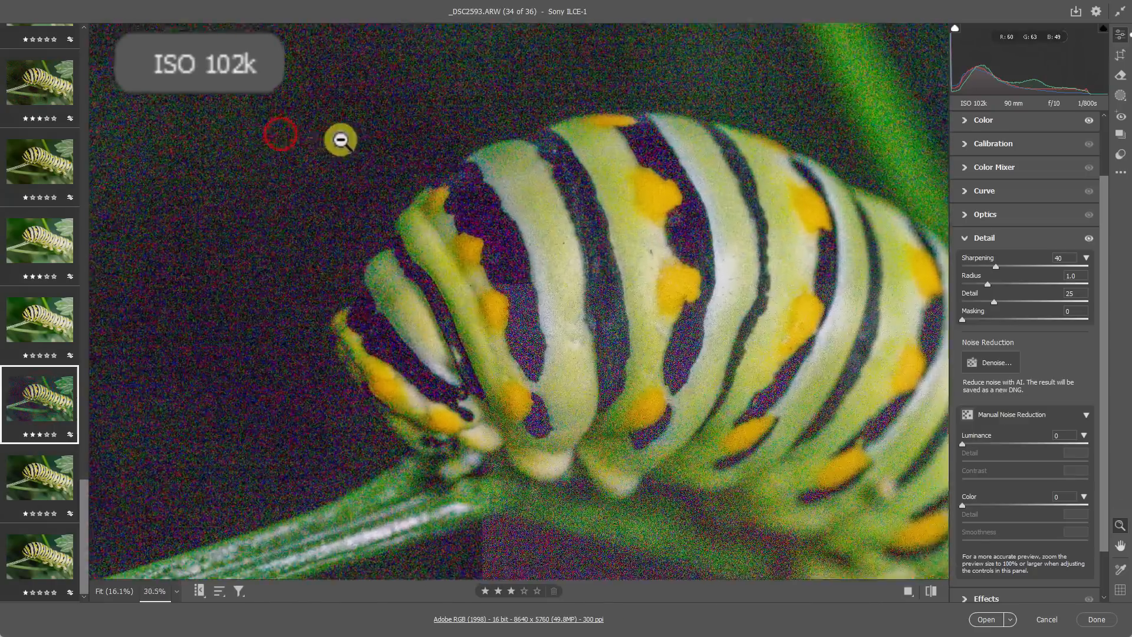
pyautogui.moveTo(965, 443); pyautogui.dragTo(1008, 450)
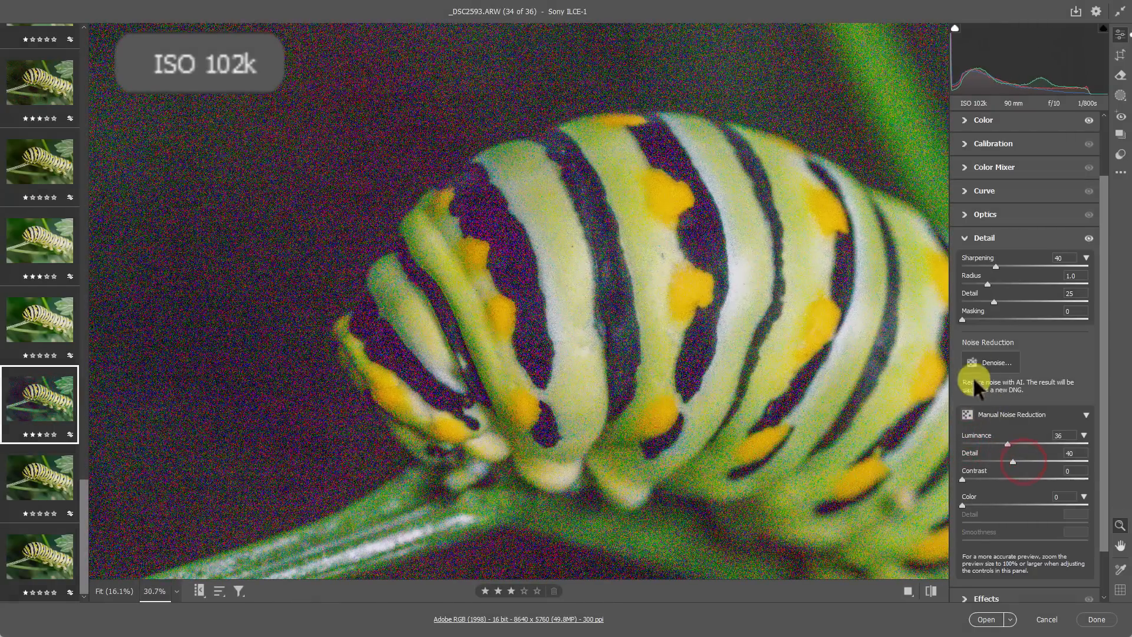
pyautogui.moveTo(961, 320); pyautogui.dragTo(1023, 328)
# Step: Set manual Color noise reduction to 56 with color Detail 61, and Luminance to 58 with luminance Detail 43
pyautogui.moveTo(964, 505); pyautogui.dragTo(1044, 506)
pyautogui.click(1025, 519)
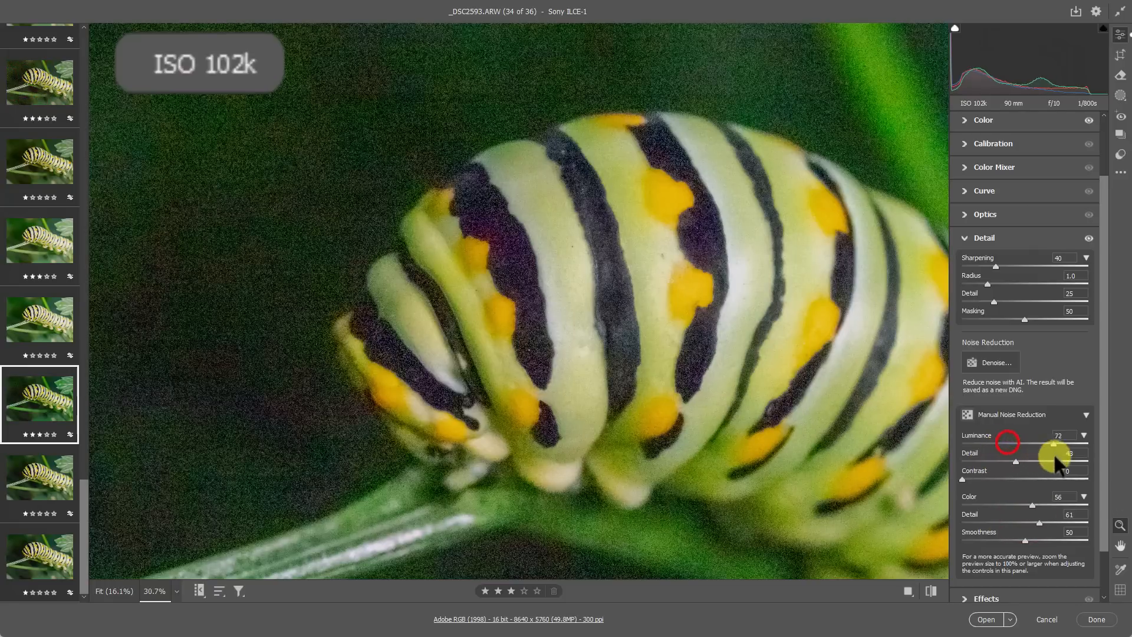
pyautogui.moveTo(1055, 457); pyautogui.dragTo(1034, 441)
pyautogui.click(1060, 436)
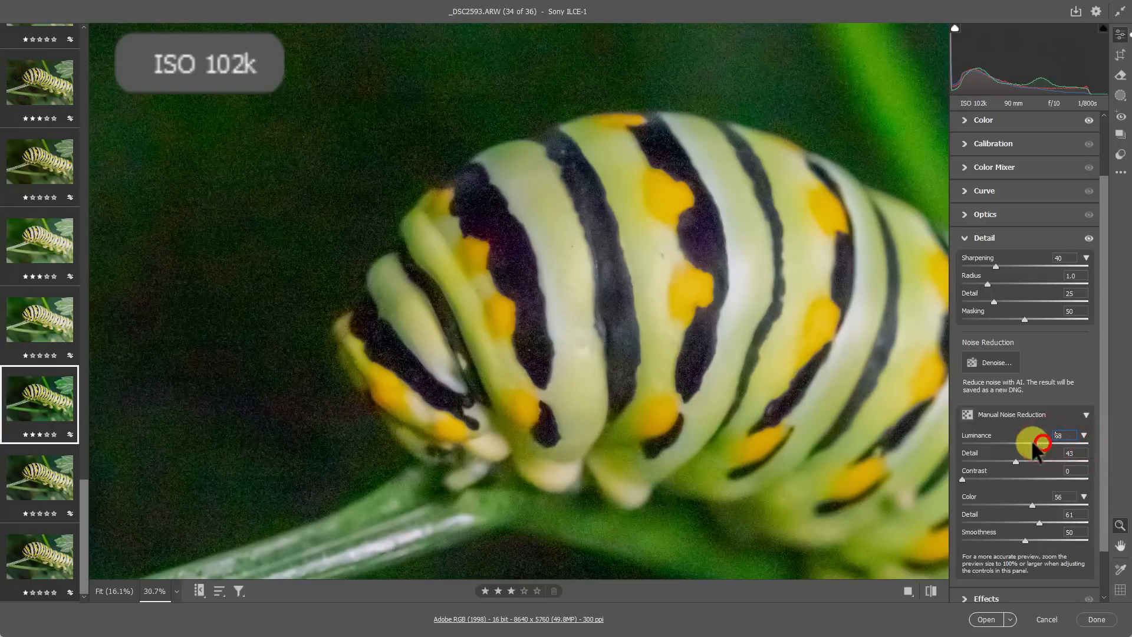
# Step: Compare the AI-denoised _DSC2593-Enhanced-NR.dng up close with the manually noise-reduced original _DSC2593.ARW
pyautogui.click(34, 474)
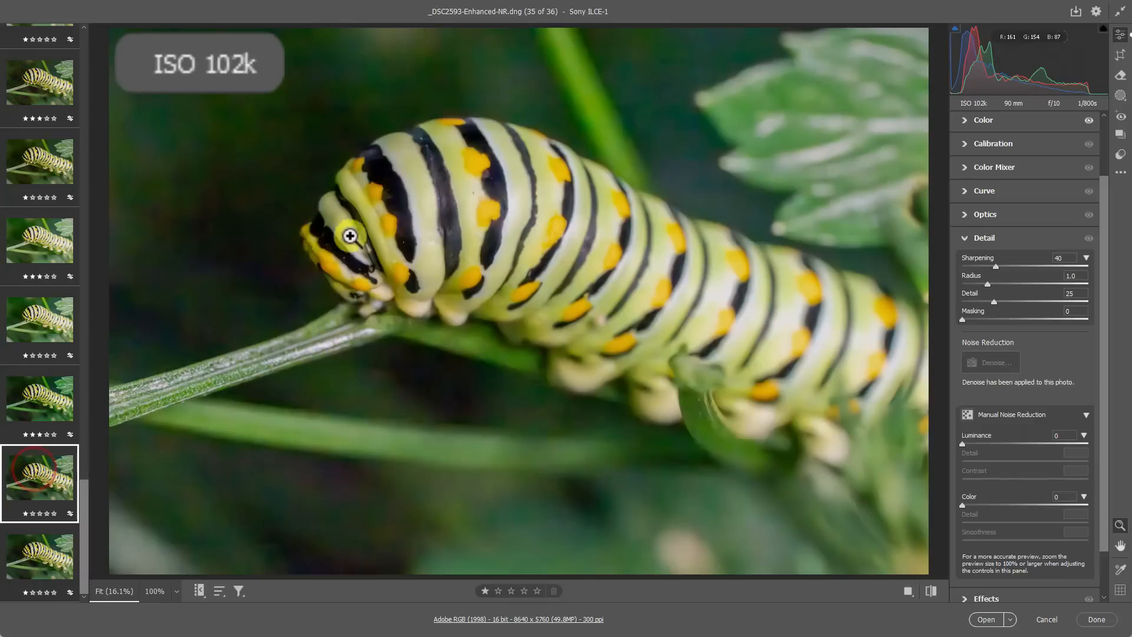
pyautogui.moveTo(328, 168); pyautogui.dragTo(403, 201)
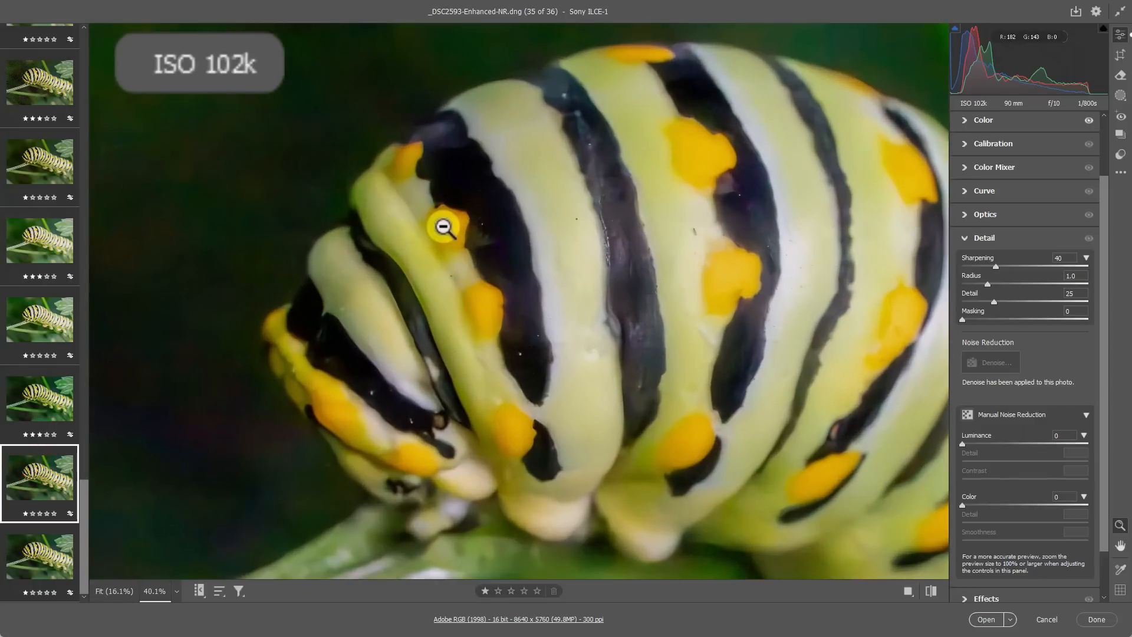
pyautogui.click(40, 412)
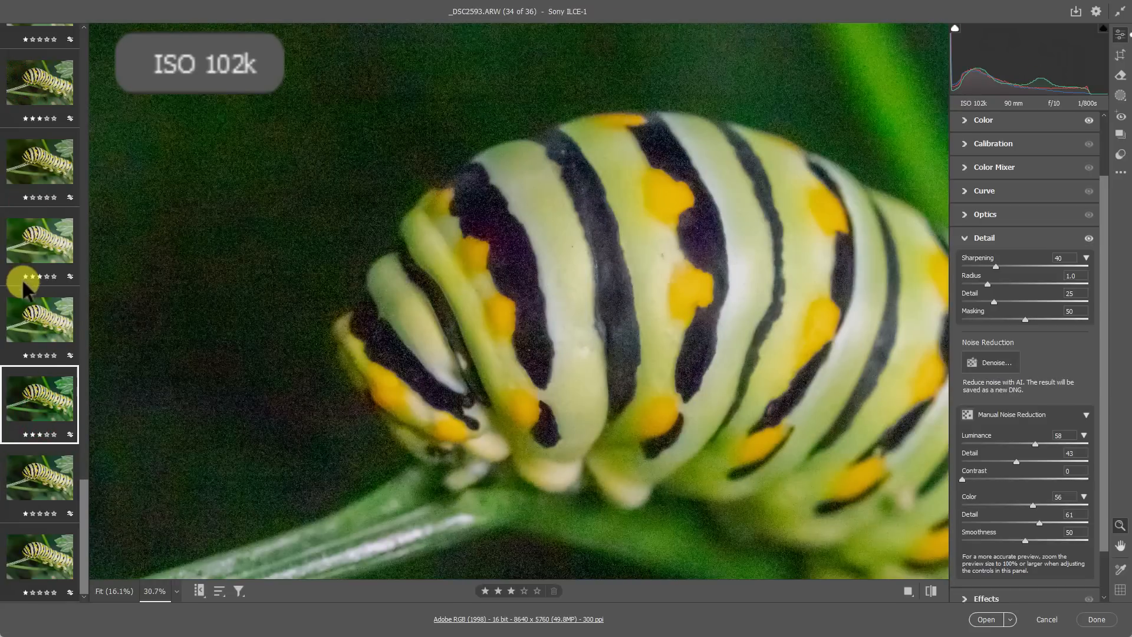
# Step: View the denoised ISO 80000 photo _DSC2592-Enhanced-NR.dng and its original, and open the ISO 64000 original _DSC2591.ARW
pyautogui.click(36, 316)
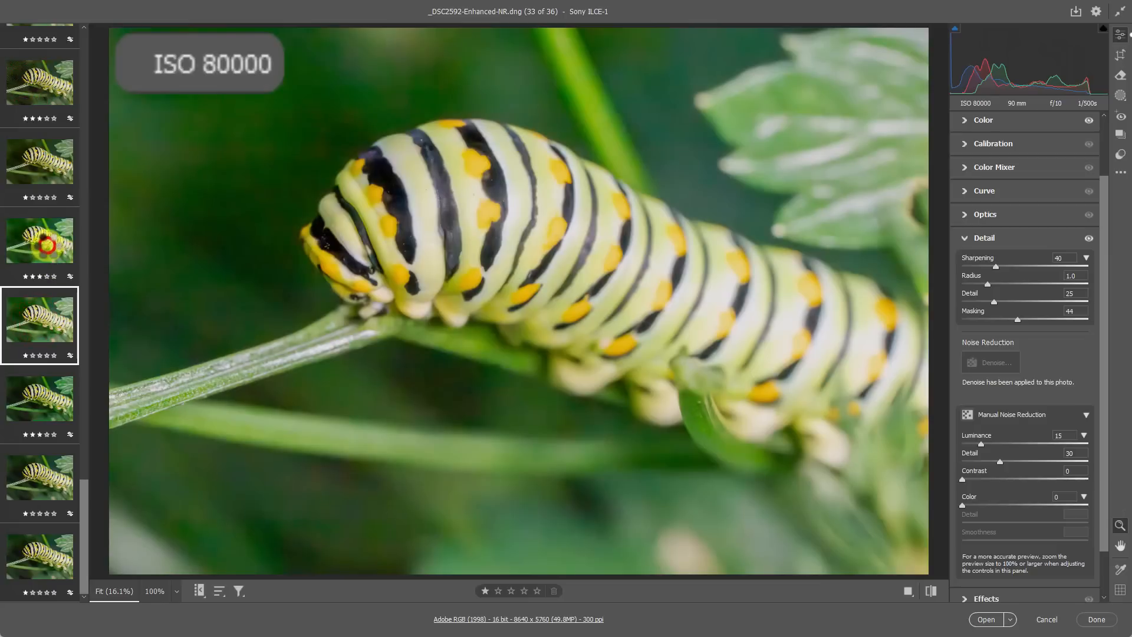
pyautogui.click(47, 244)
pyautogui.click(47, 104)
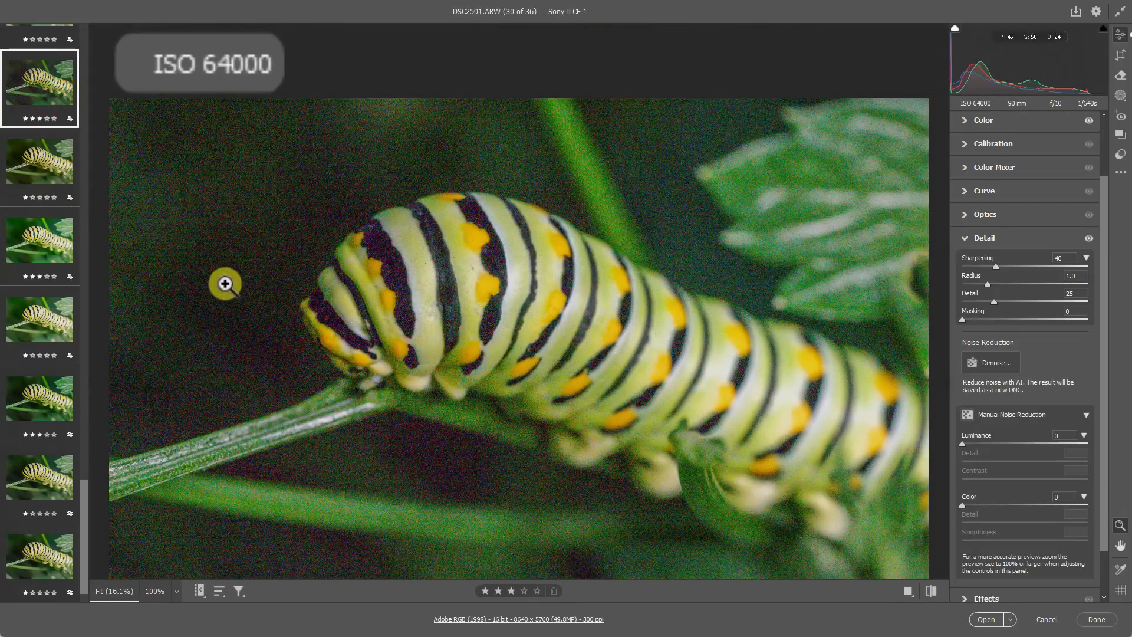
# Step: Open the denoised ISO 64000 photo _DSC2591-Enhanced-NR.dng and examine the caterpillar's head and stripes up close
pyautogui.click(36, 168)
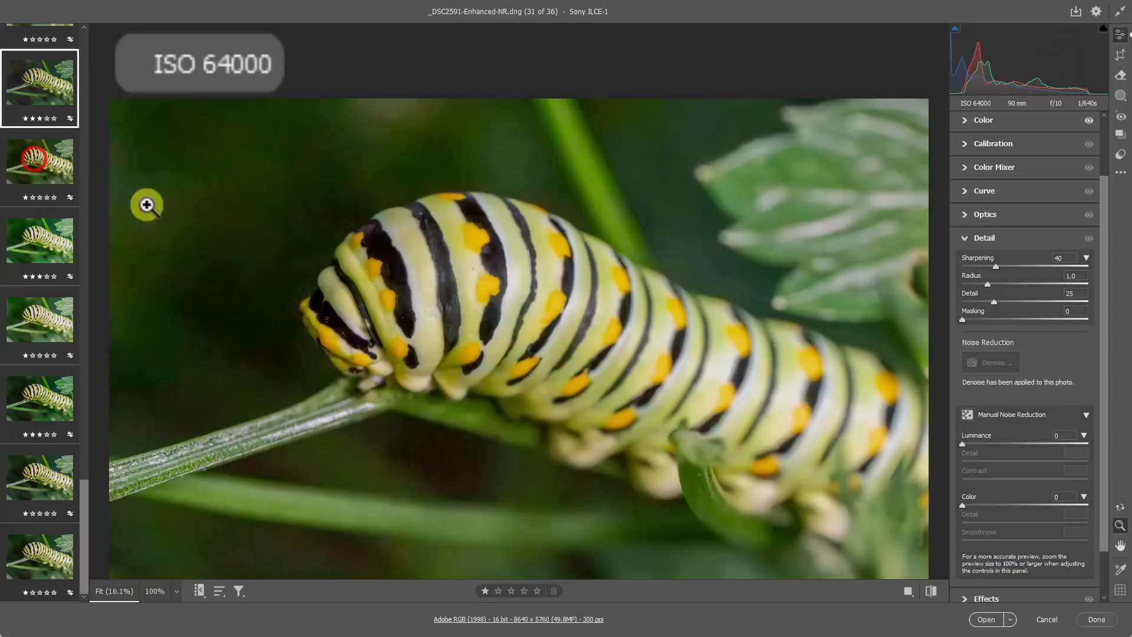
pyautogui.moveTo(241, 196); pyautogui.dragTo(292, 215)
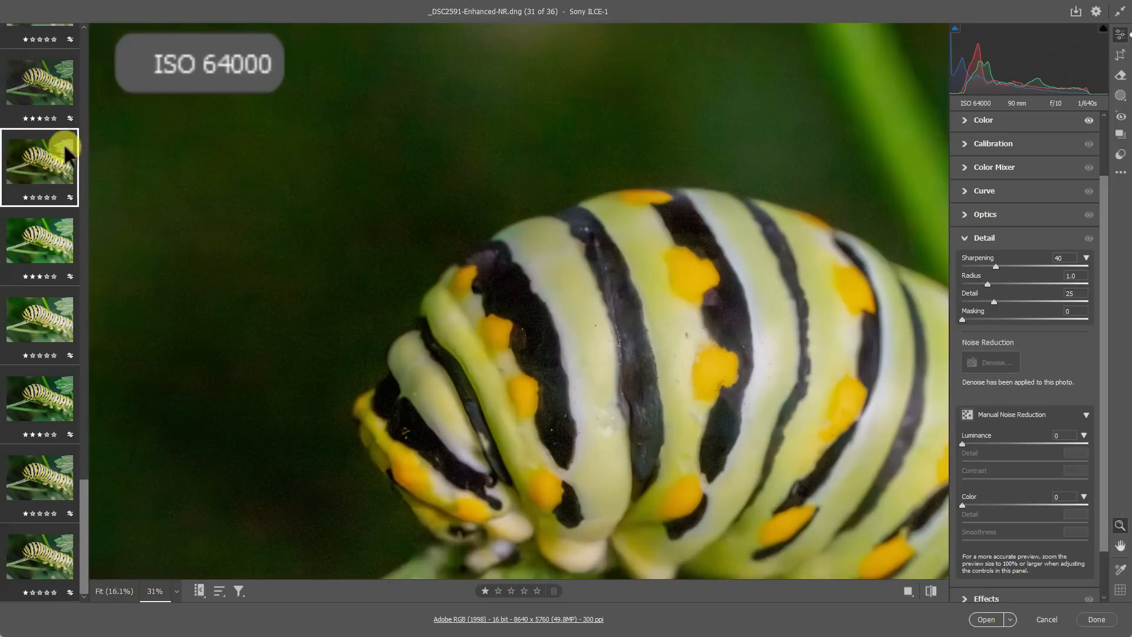
pyautogui.moveTo(481, 369); pyautogui.dragTo(482, 295)
pyautogui.press('space')
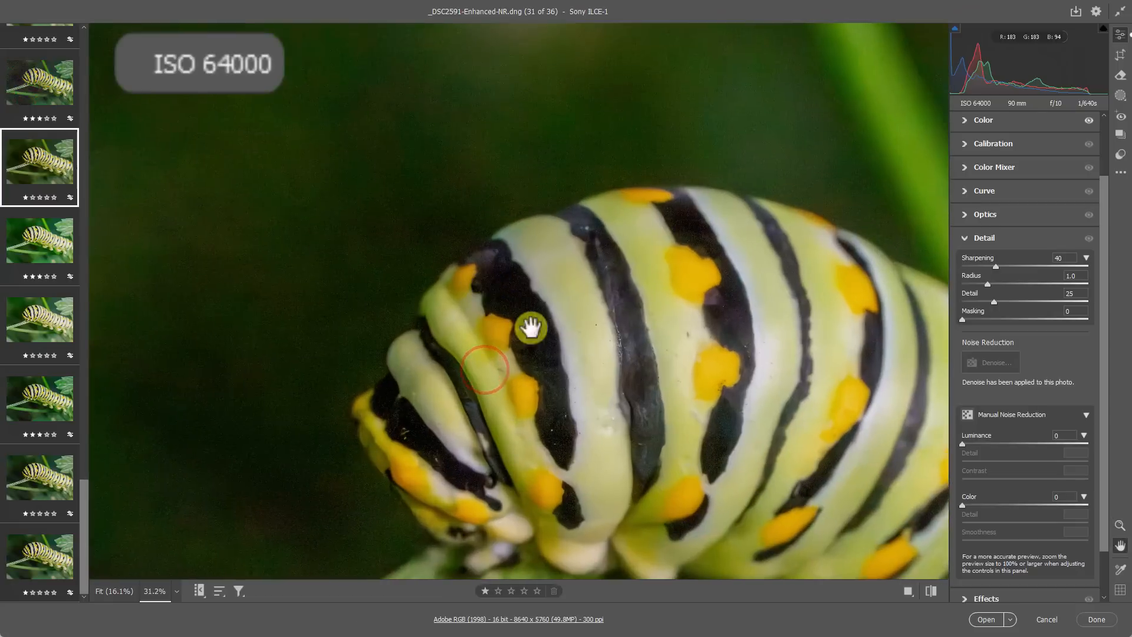
pyautogui.moveTo(585, 369); pyautogui.dragTo(503, 253)
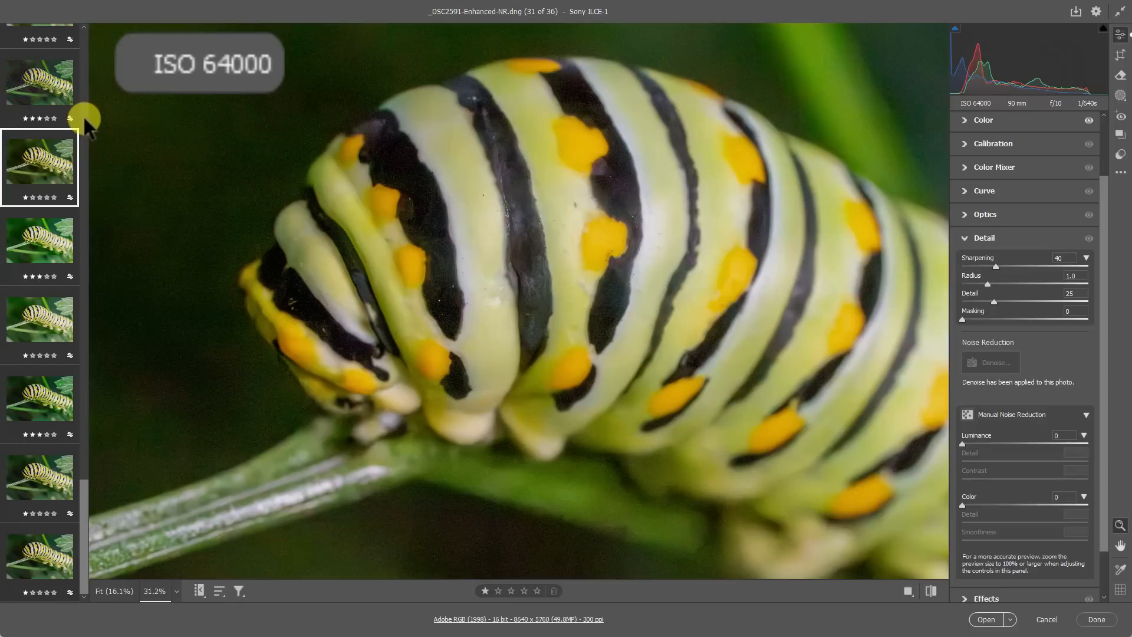
# Step: Browse back through the photo list toward the lower-ISO caterpillar photos
pyautogui.scroll(5, 82, 118)
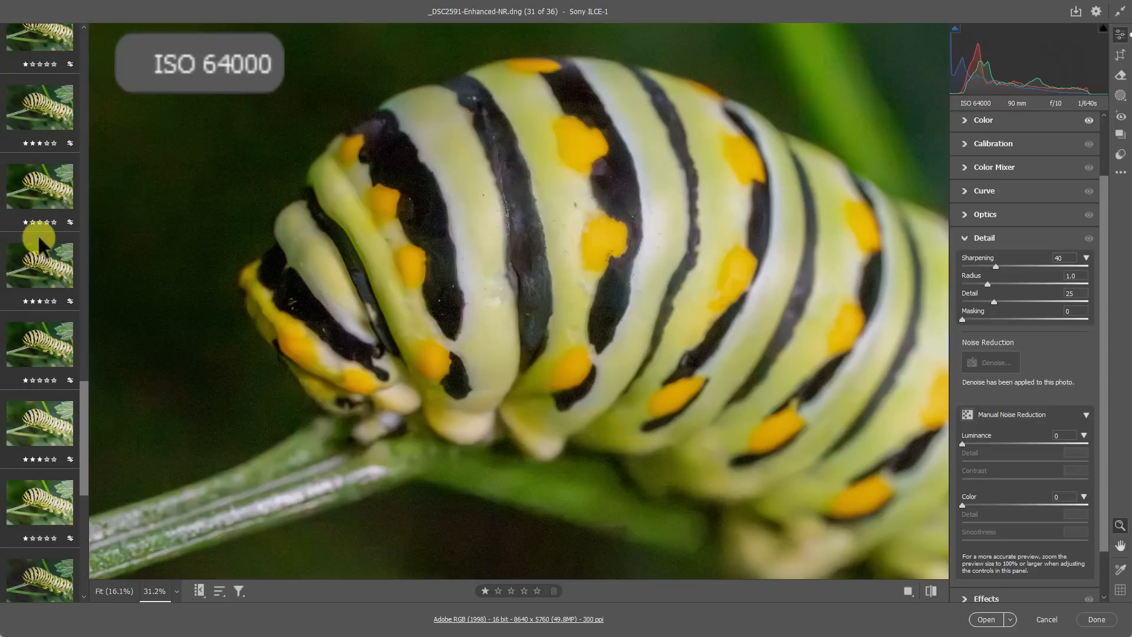
pyautogui.scroll(4, 27, 127)
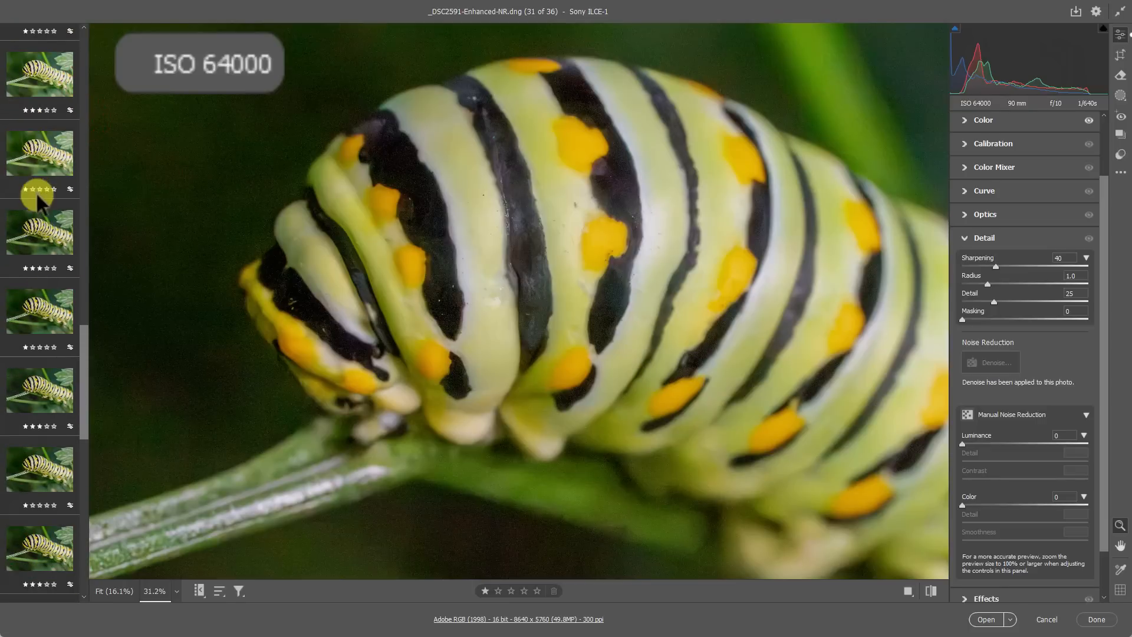